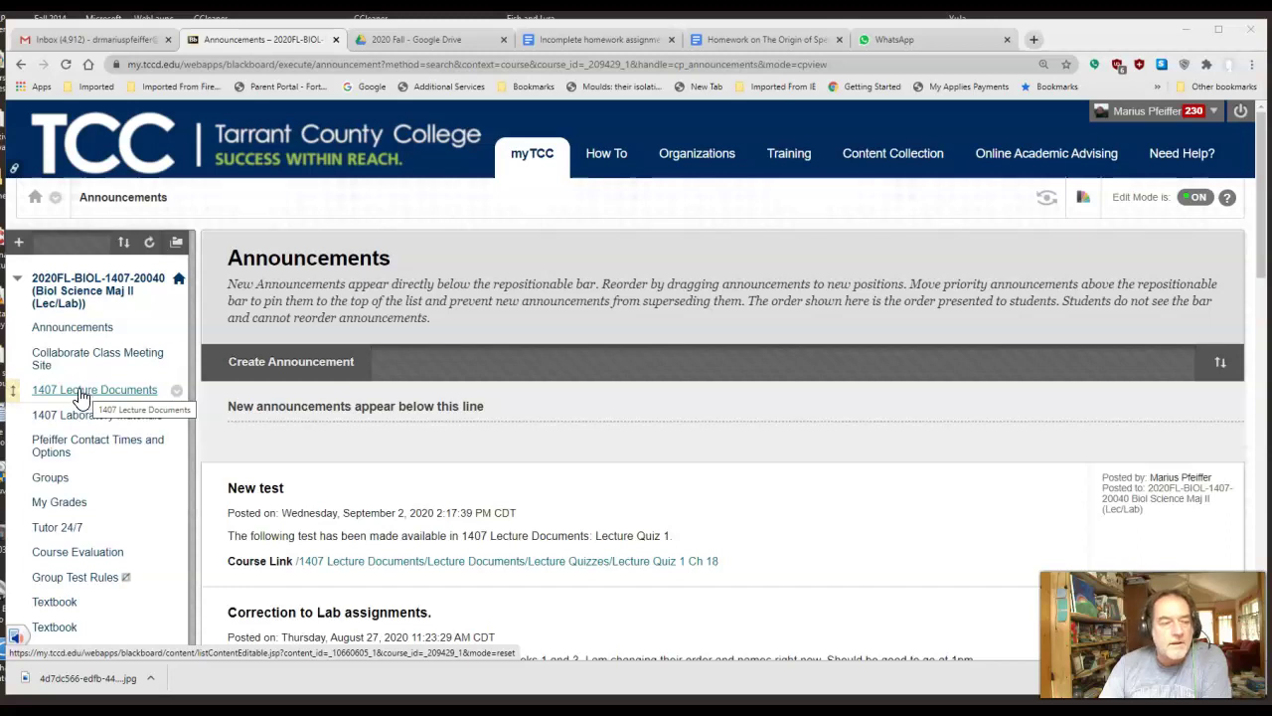
Open 1407 Lecture Documents, then its Lecture Documents folder holding the syllabus and Lecture Quizzes
{"action": "left_click", "coordinate": [80, 390]}
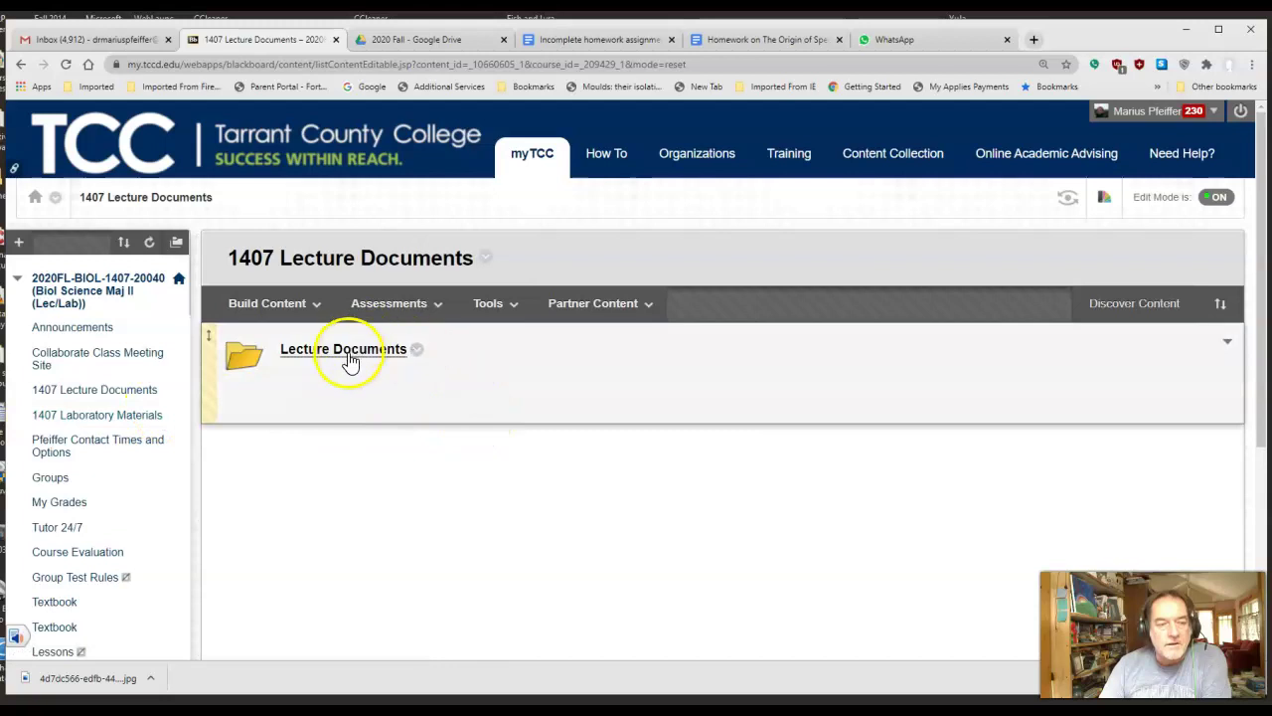
{"action": "left_click", "coordinate": [346, 353]}
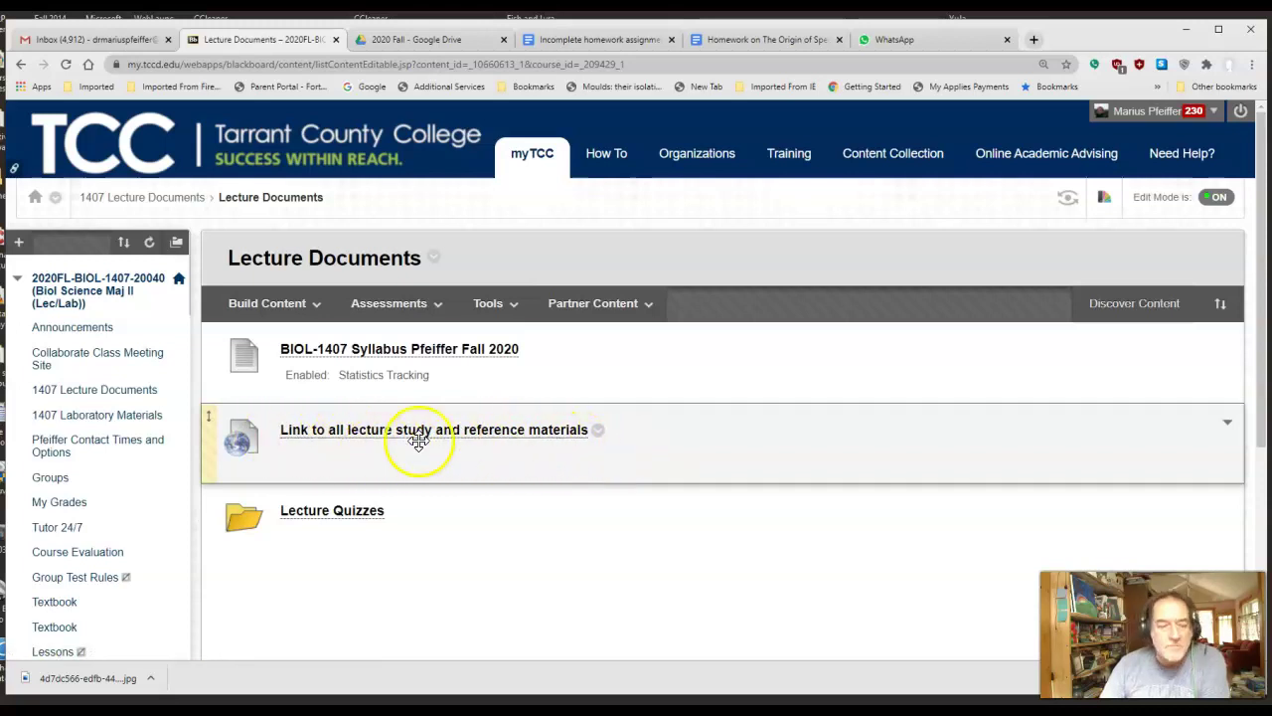
Go into the Lecture Quizzes folder and open the Lecture Quiz 1 Ch 18 entry
{"action": "left_click", "coordinate": [331, 516]}
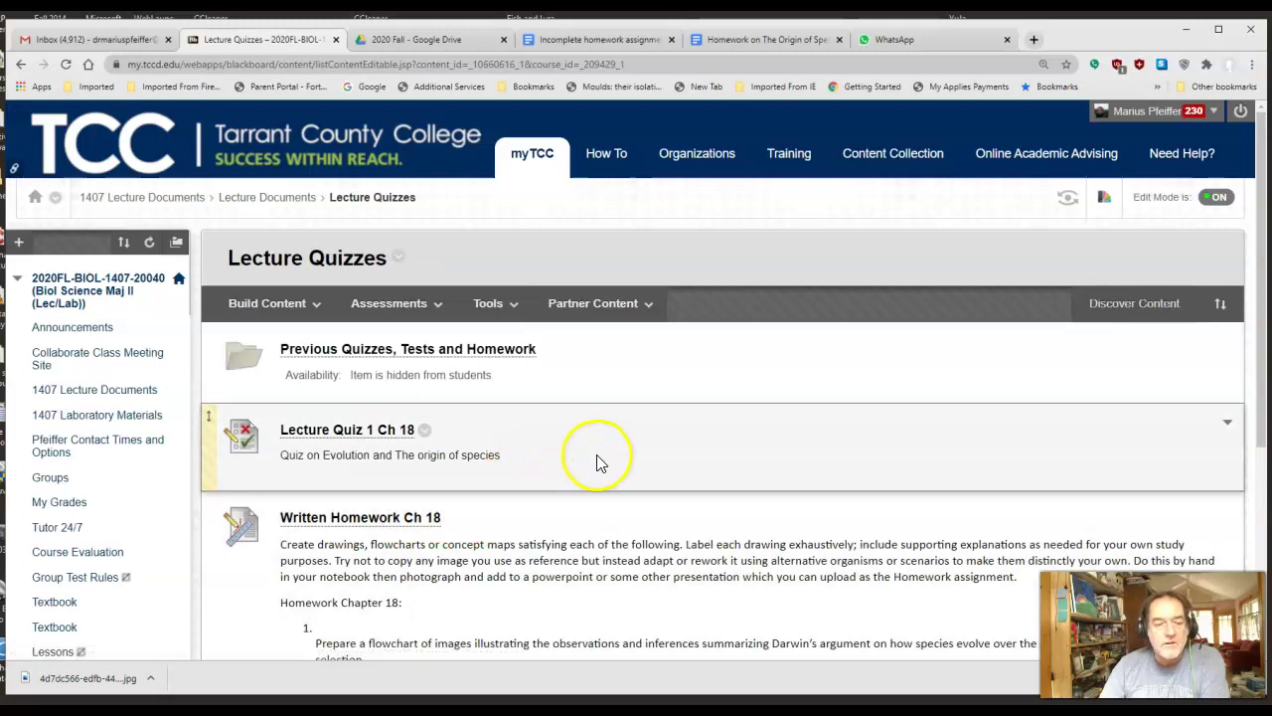
{"action": "scroll", "coordinate": [611, 457], "scroll_direction": "down", "scroll_amount": 1}
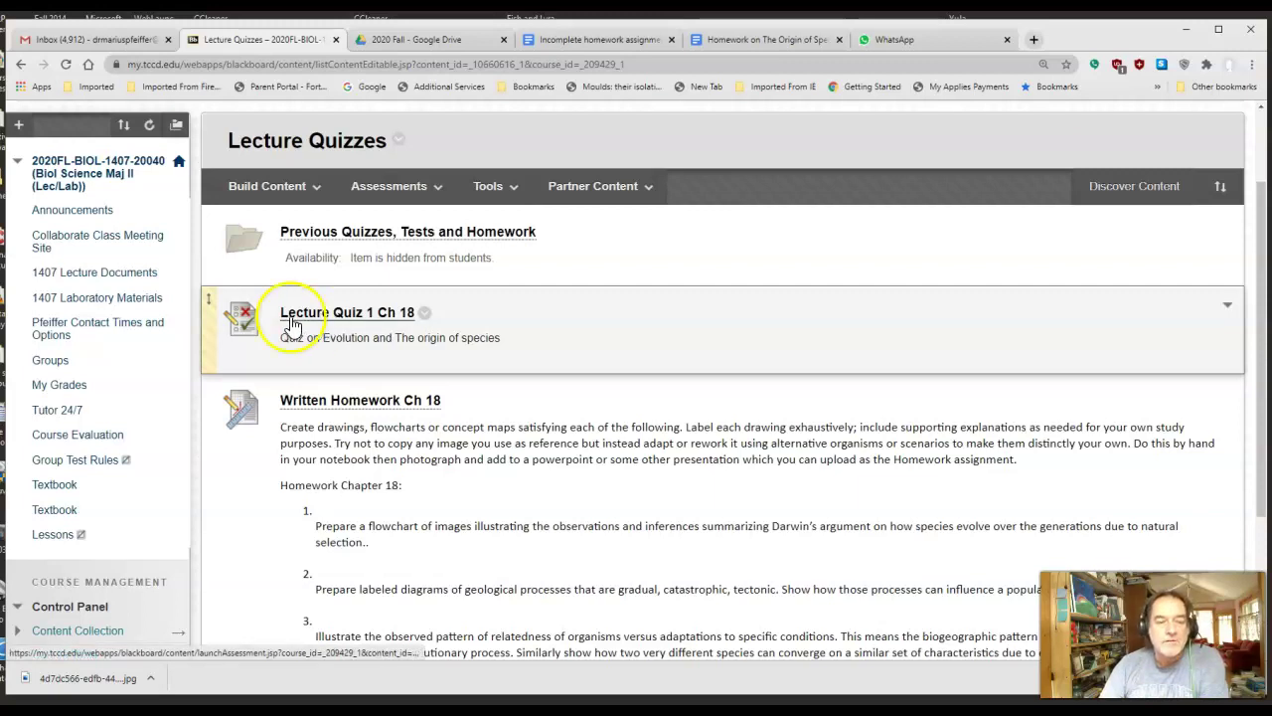
{"action": "left_click", "coordinate": [338, 314]}
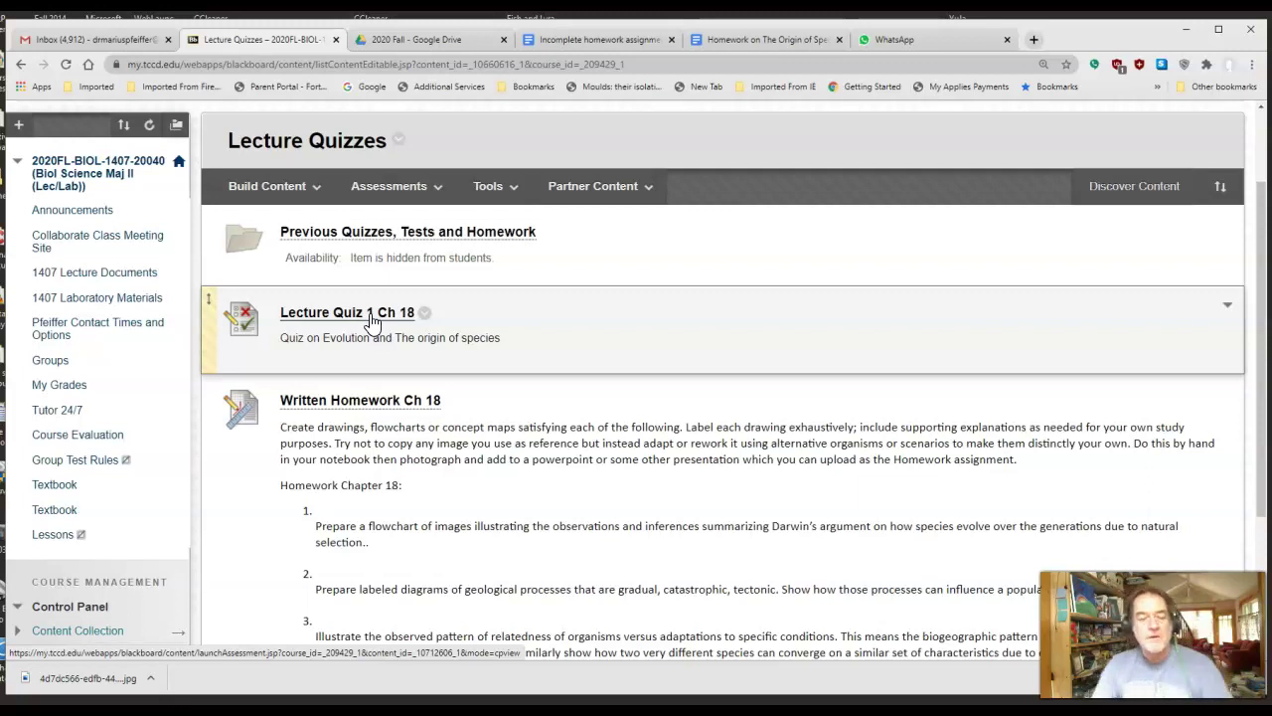
Look through the Assessments and Build Content menus without adding anything
{"action": "left_click", "coordinate": [389, 186]}
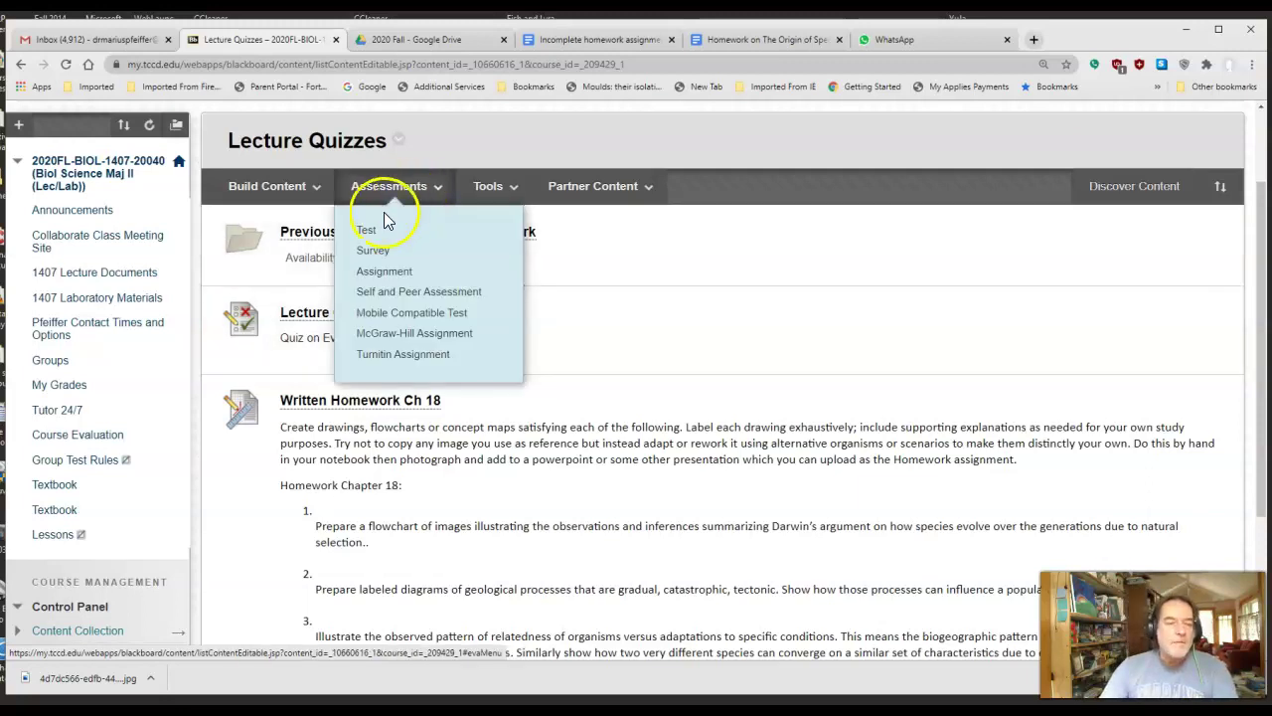
{"action": "left_click", "coordinate": [304, 187]}
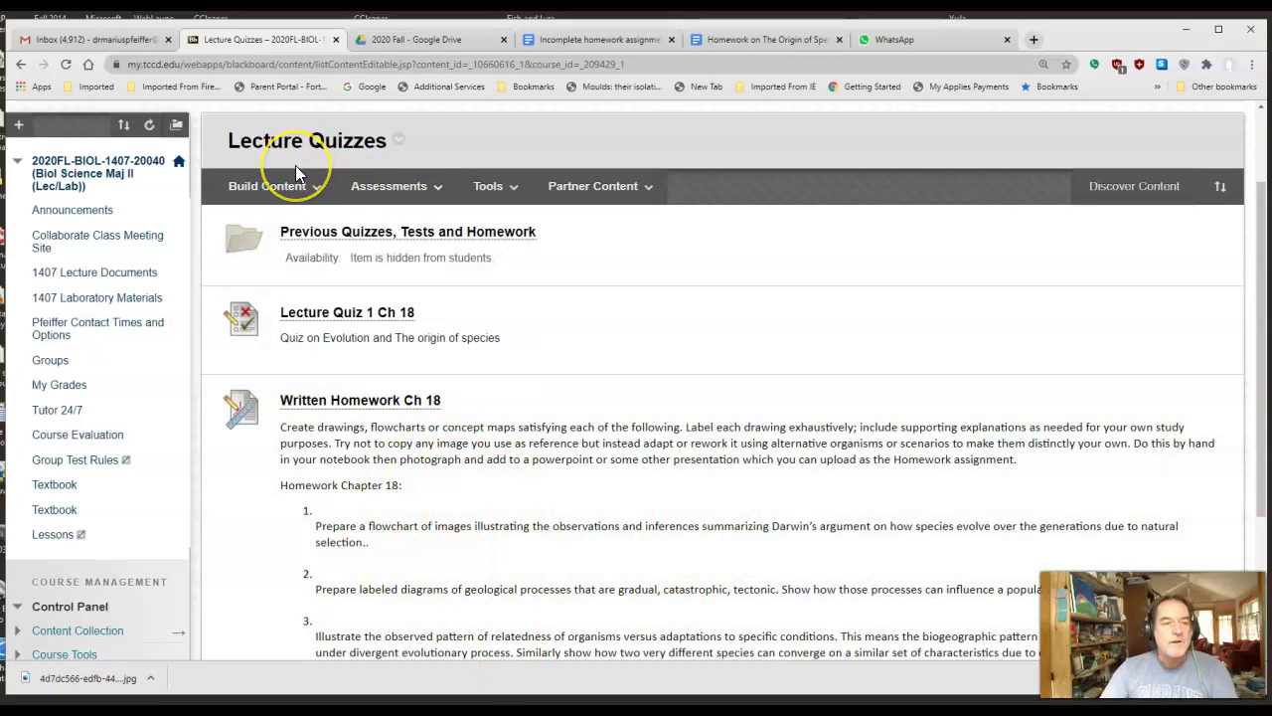
{"action": "left_click", "coordinate": [298, 189]}
Return to Lecture Documents and follow the link to all lecture study and reference materials
{"action": "scroll", "coordinate": [308, 204], "scroll_direction": "up", "scroll_amount": 2}
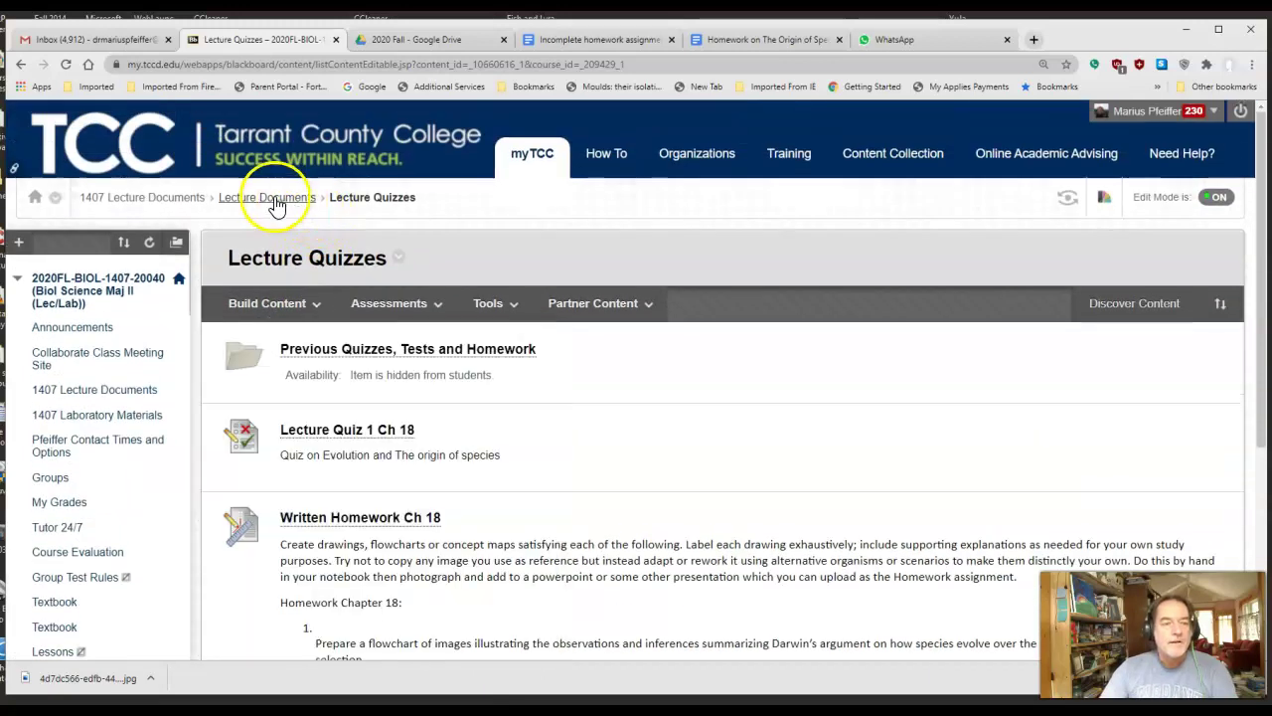
{"action": "left_click", "coordinate": [274, 197]}
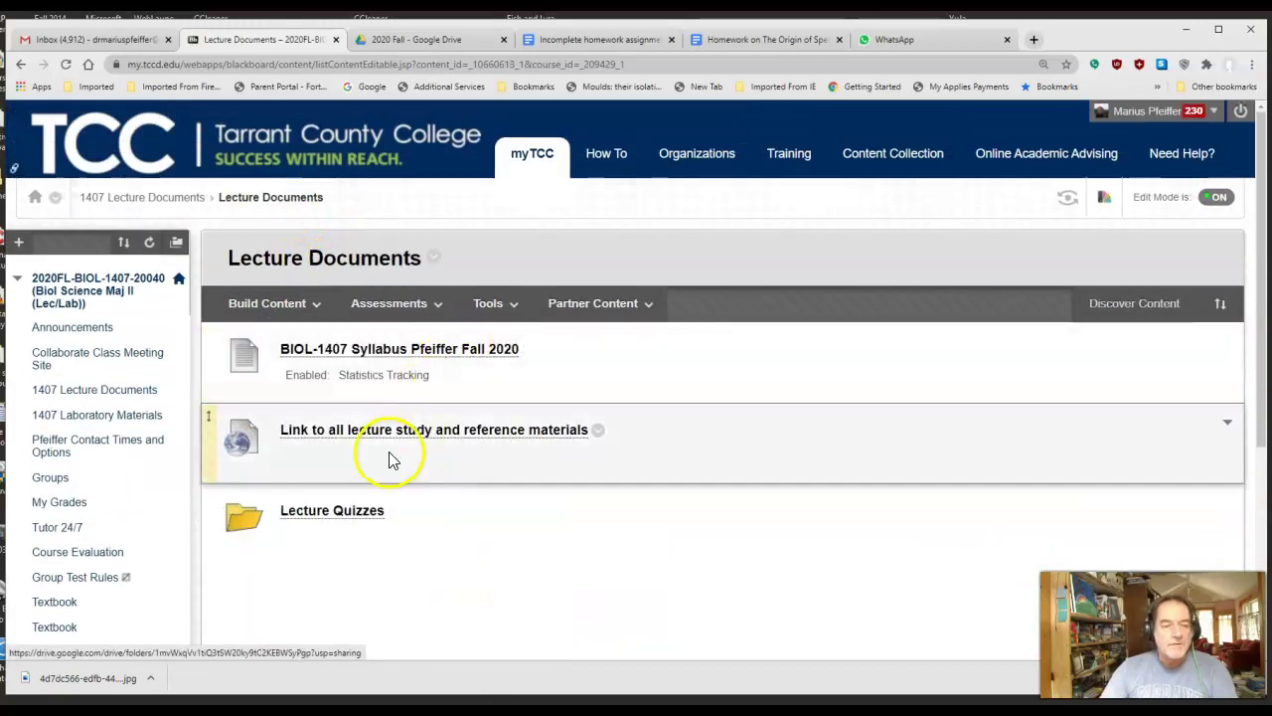
{"action": "left_click", "coordinate": [389, 431]}
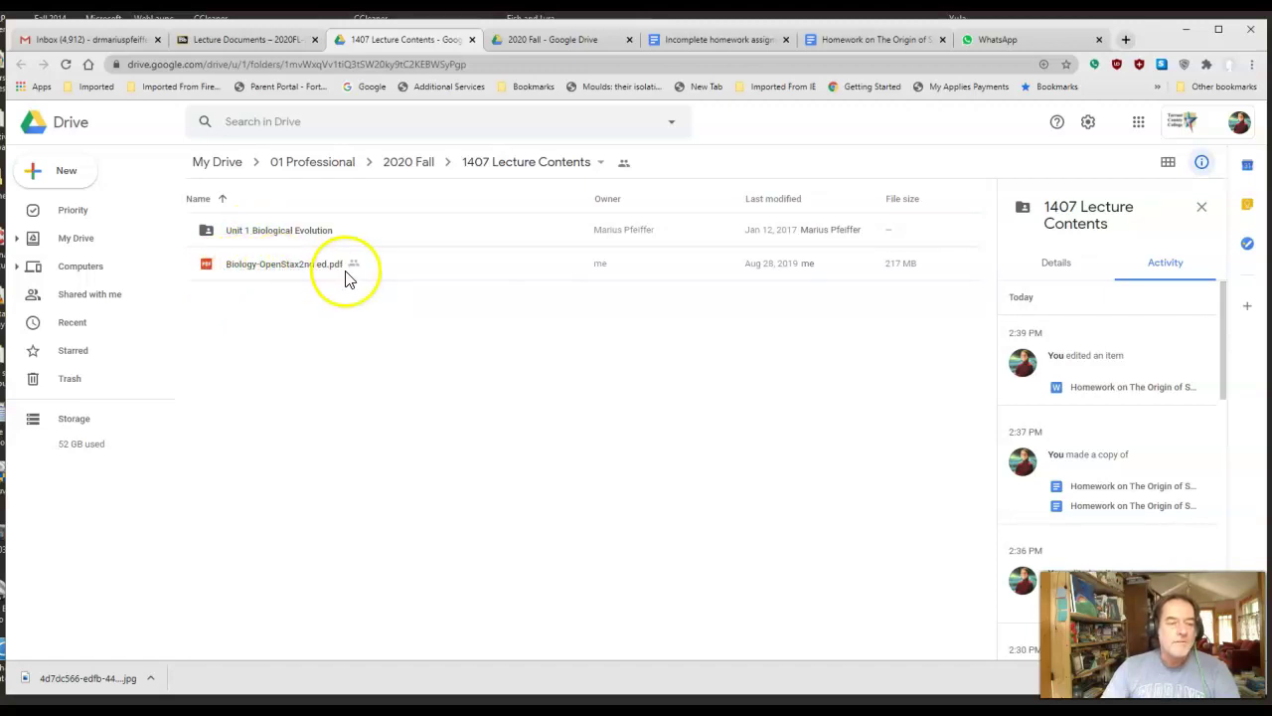
Try previewing Biology-OpenStax2nd ed.pdf, then open the Unit 1 Biological Evolution folder instead
{"action": "double_click", "coordinate": [269, 263]}
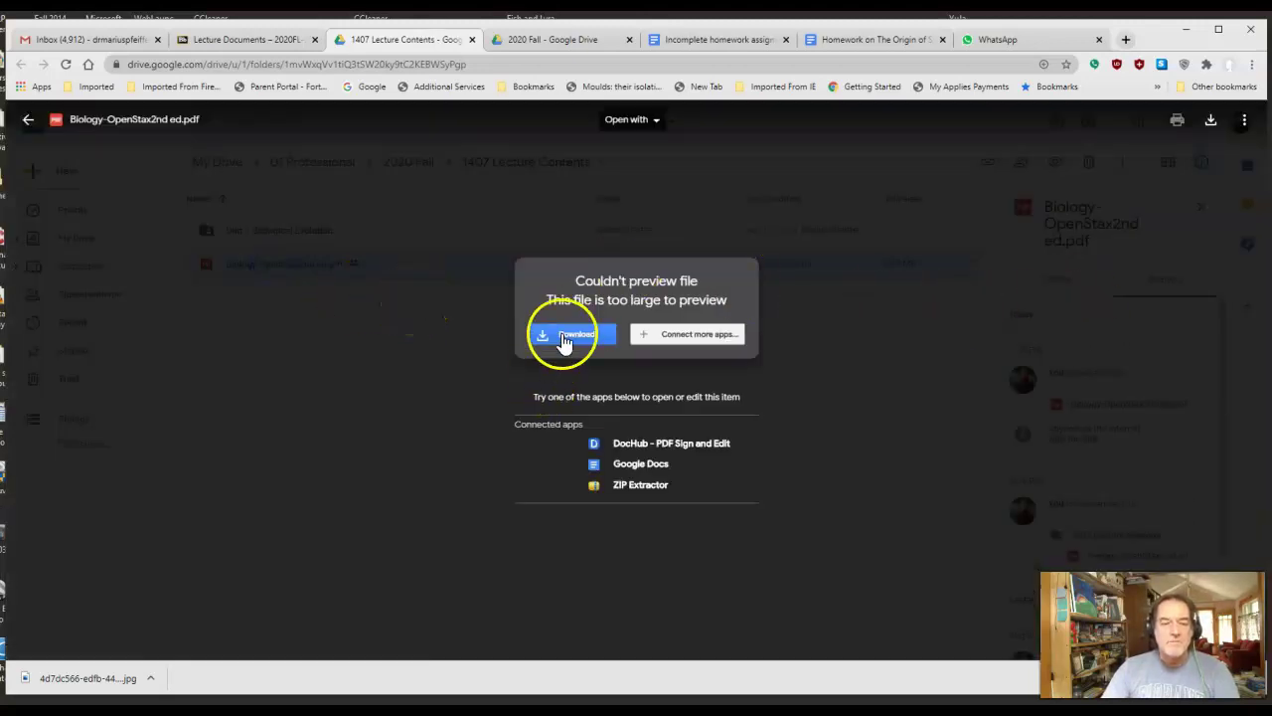
{"action": "left_click", "coordinate": [26, 120]}
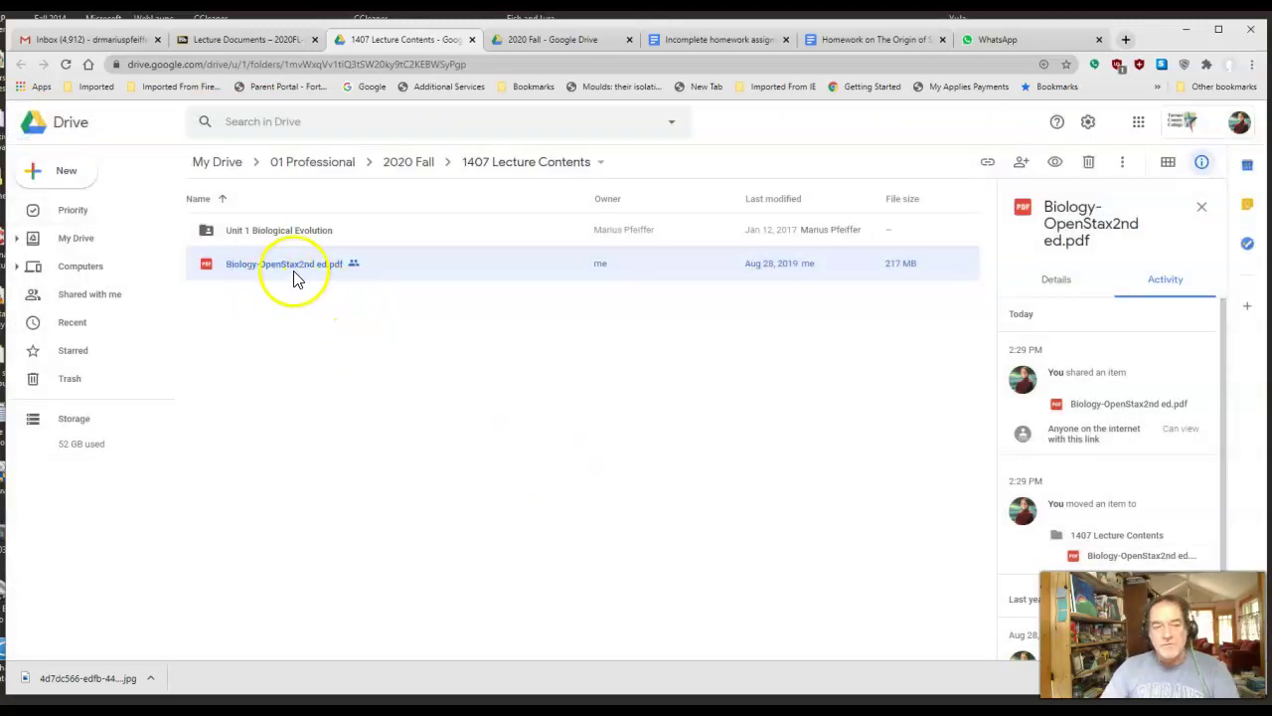
{"action": "double_click", "coordinate": [276, 228]}
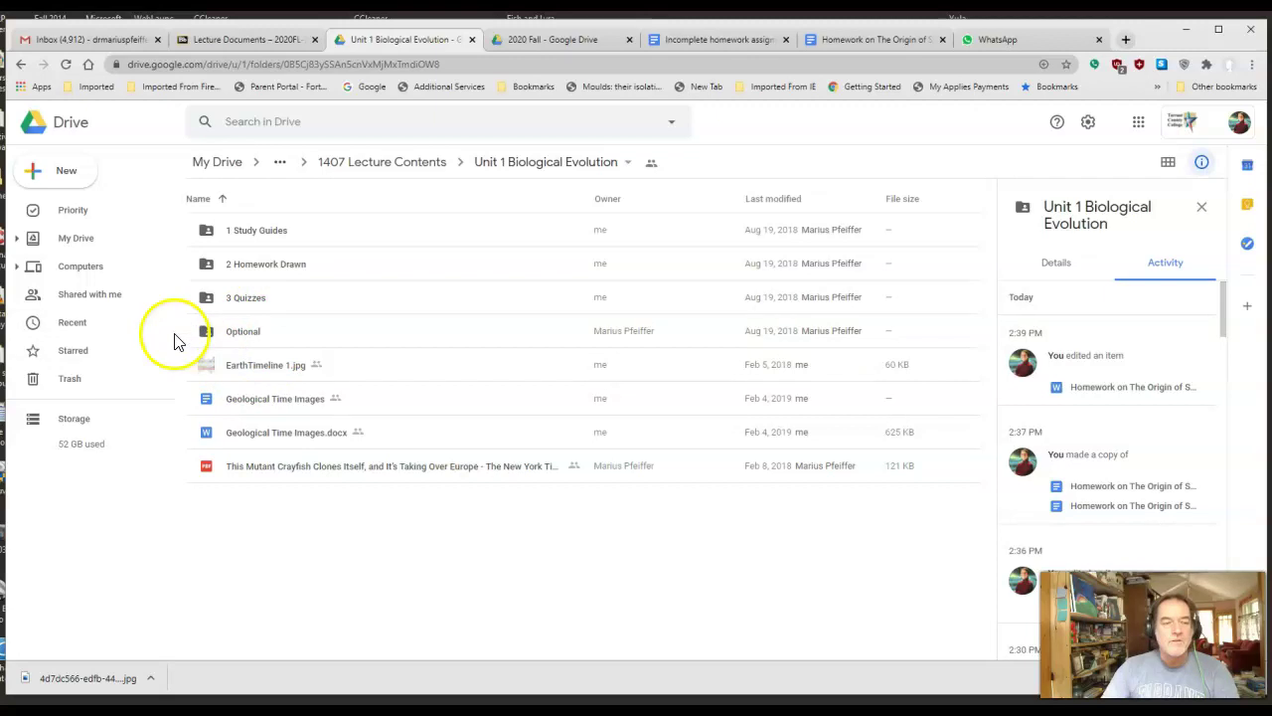
Check the Optional worksheets, then go back up and open the 1 Study Guides folder
{"action": "double_click", "coordinate": [246, 332]}
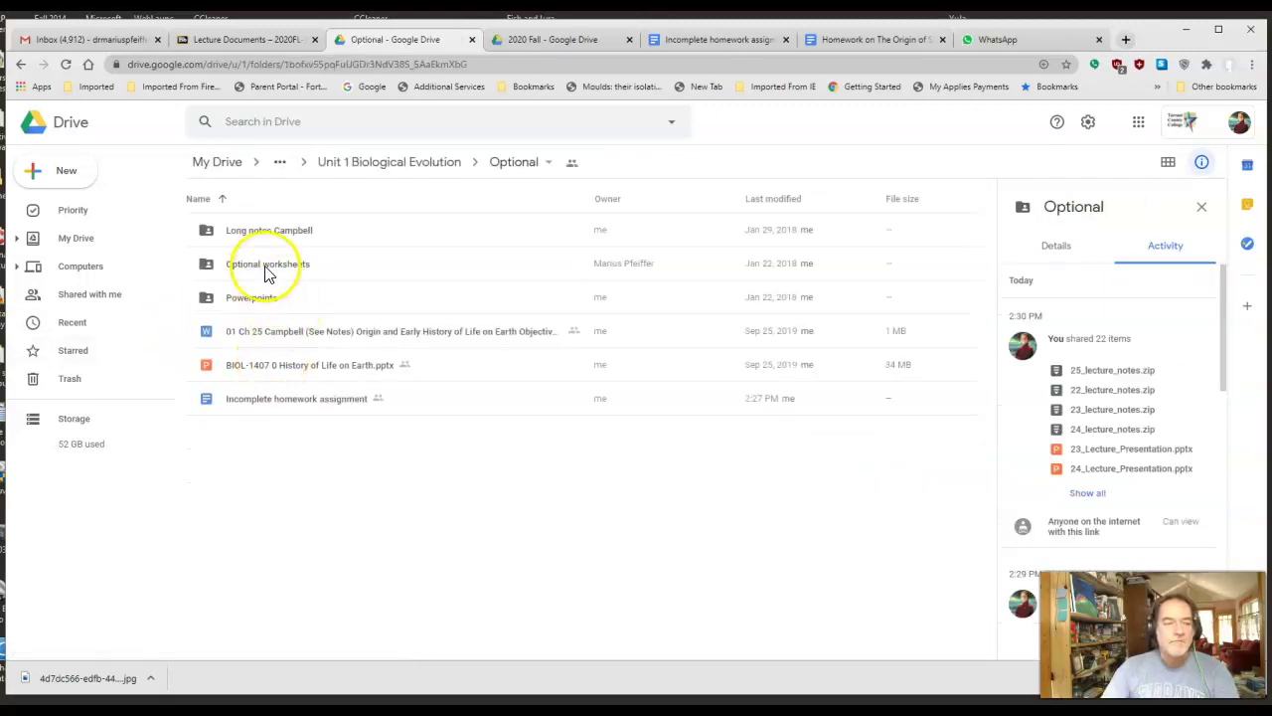
{"action": "left_click", "coordinate": [266, 264]}
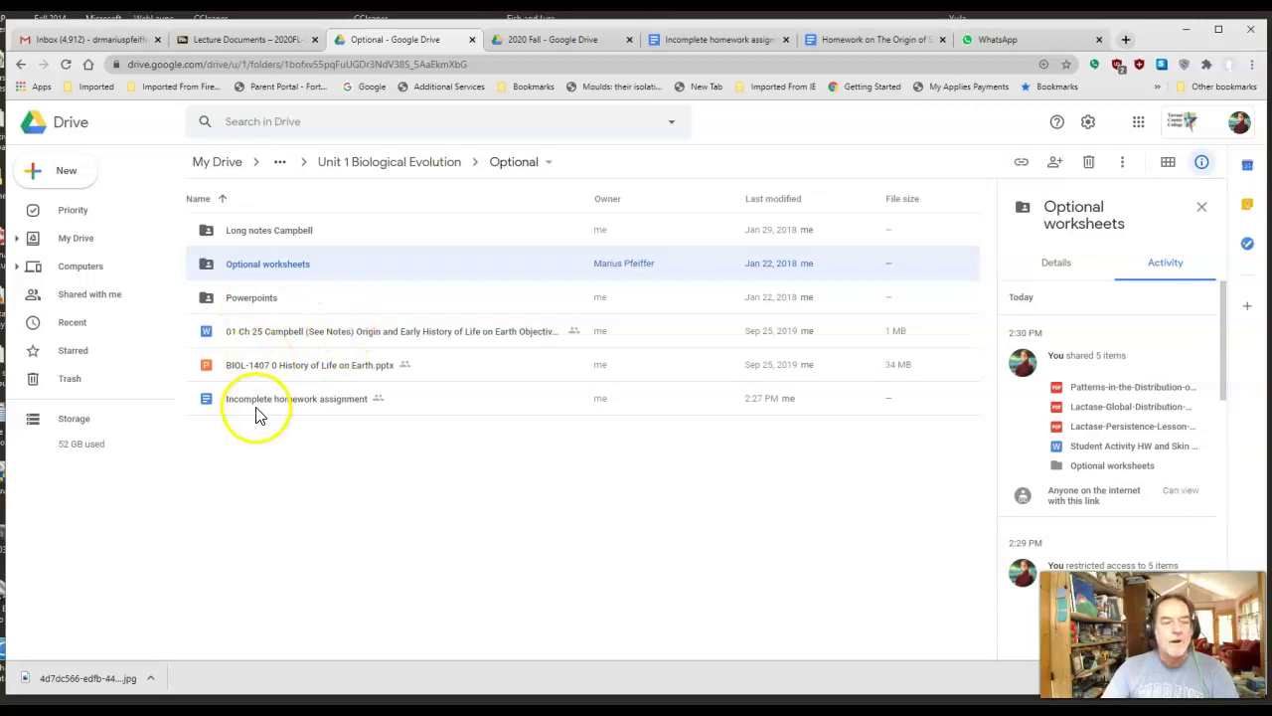
{"action": "left_click", "coordinate": [363, 162]}
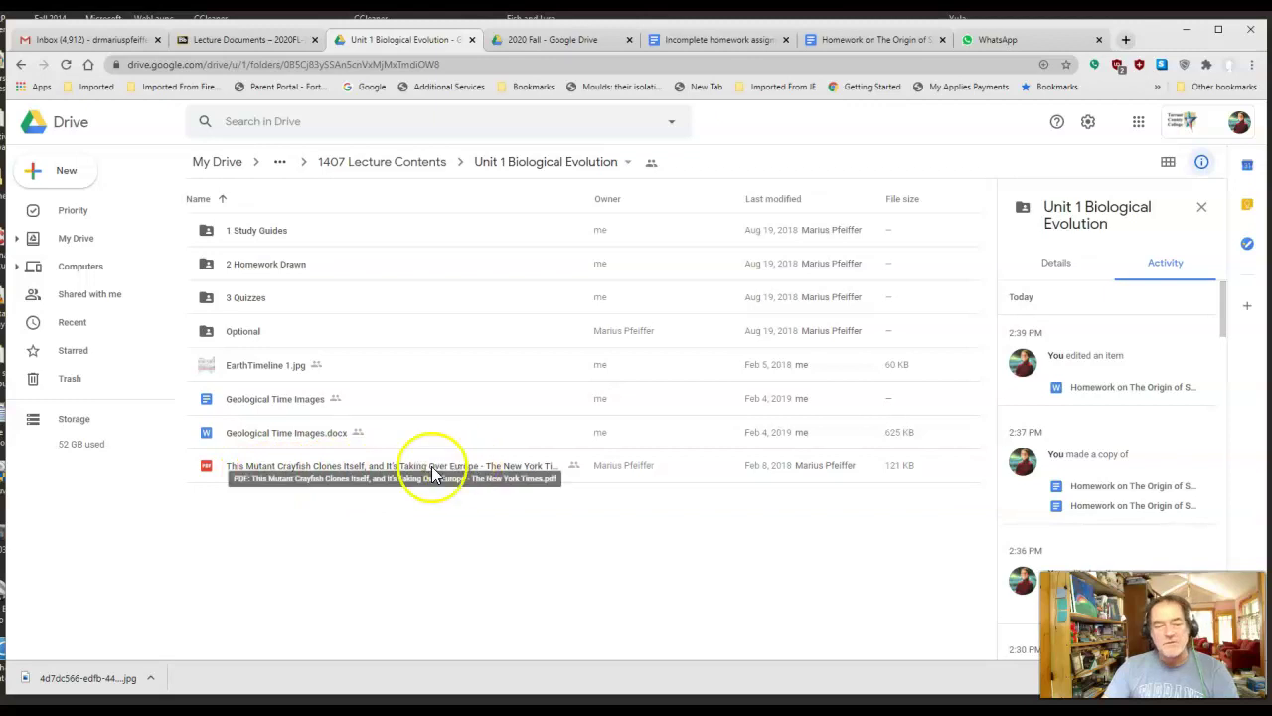
{"action": "double_click", "coordinate": [256, 231]}
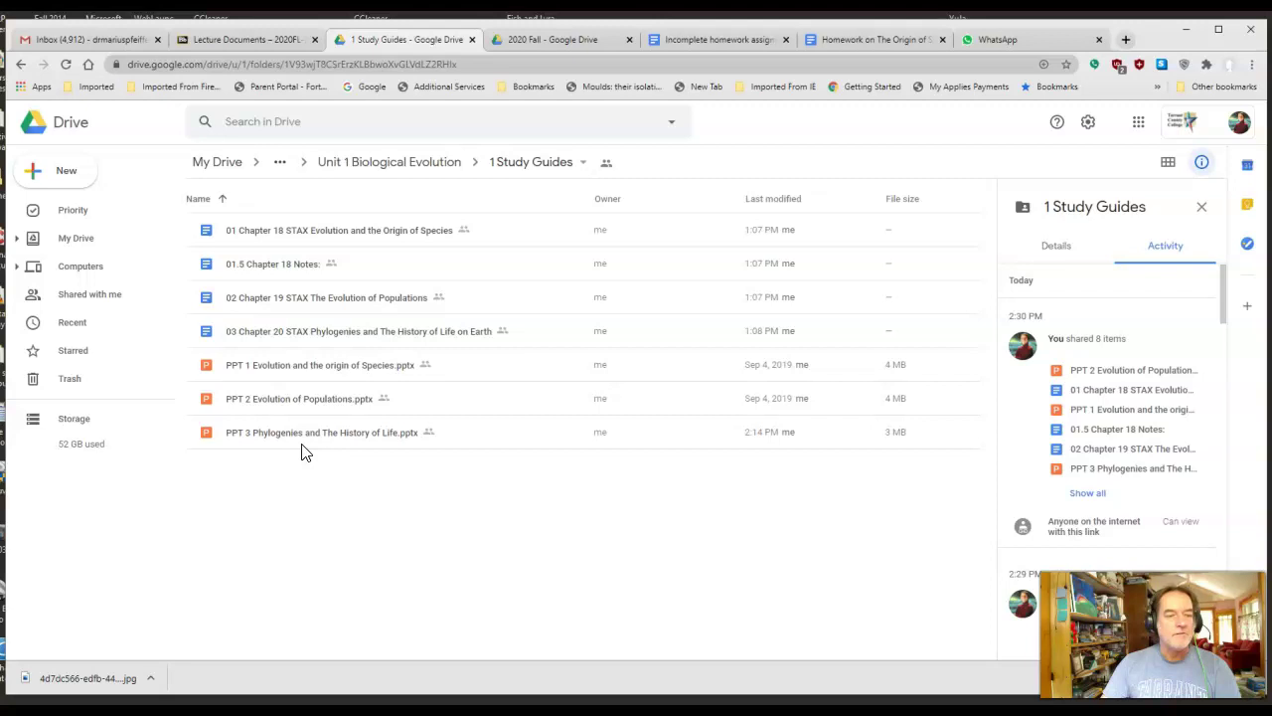
Open the 01 Chapter 18 STAX Evolution and the Origin of Species guide and scroll through it
{"action": "double_click", "coordinate": [249, 235]}
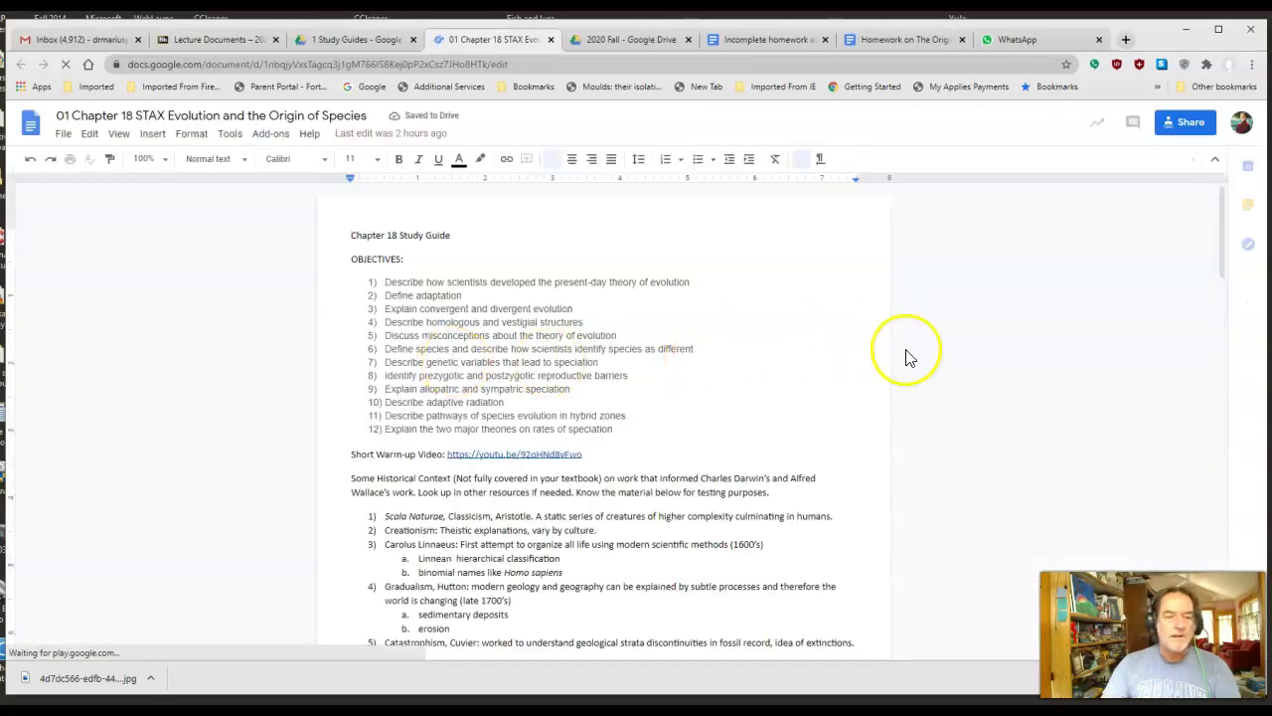
{"action": "scroll", "coordinate": [904, 358], "scroll_direction": "down", "scroll_amount": 10}
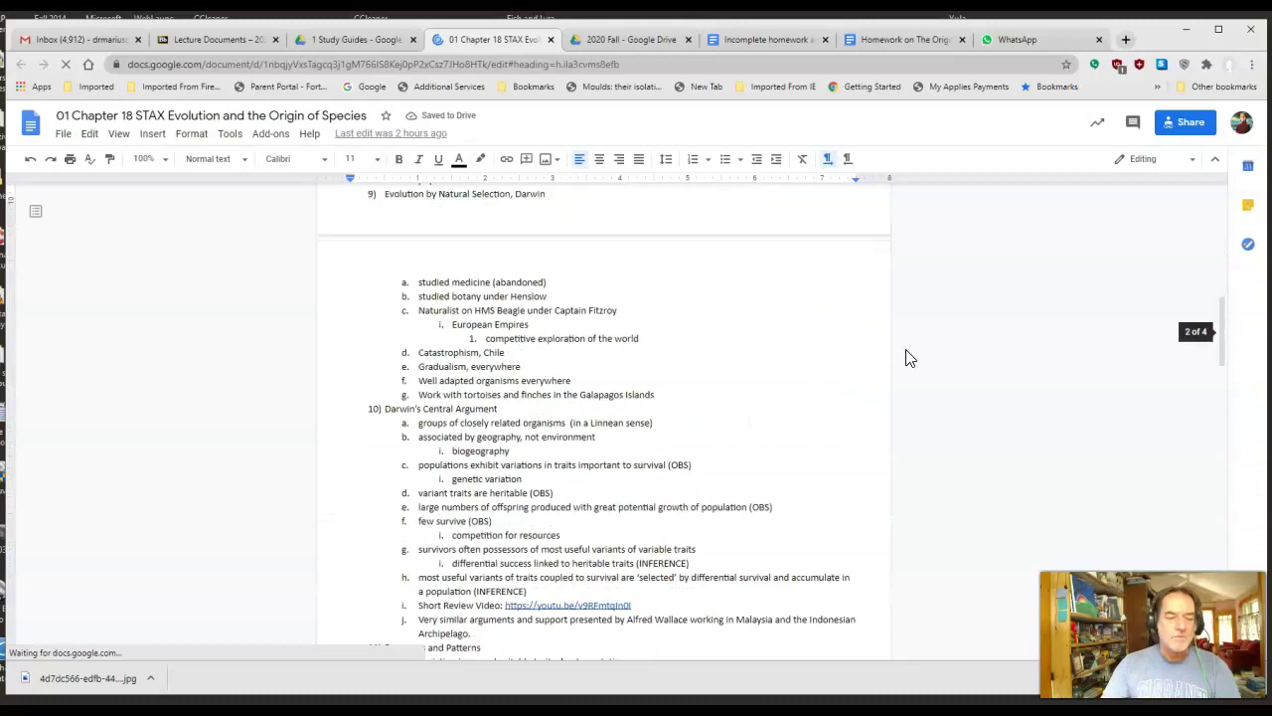
{"action": "scroll", "coordinate": [906, 358], "scroll_direction": "down", "scroll_amount": 10}
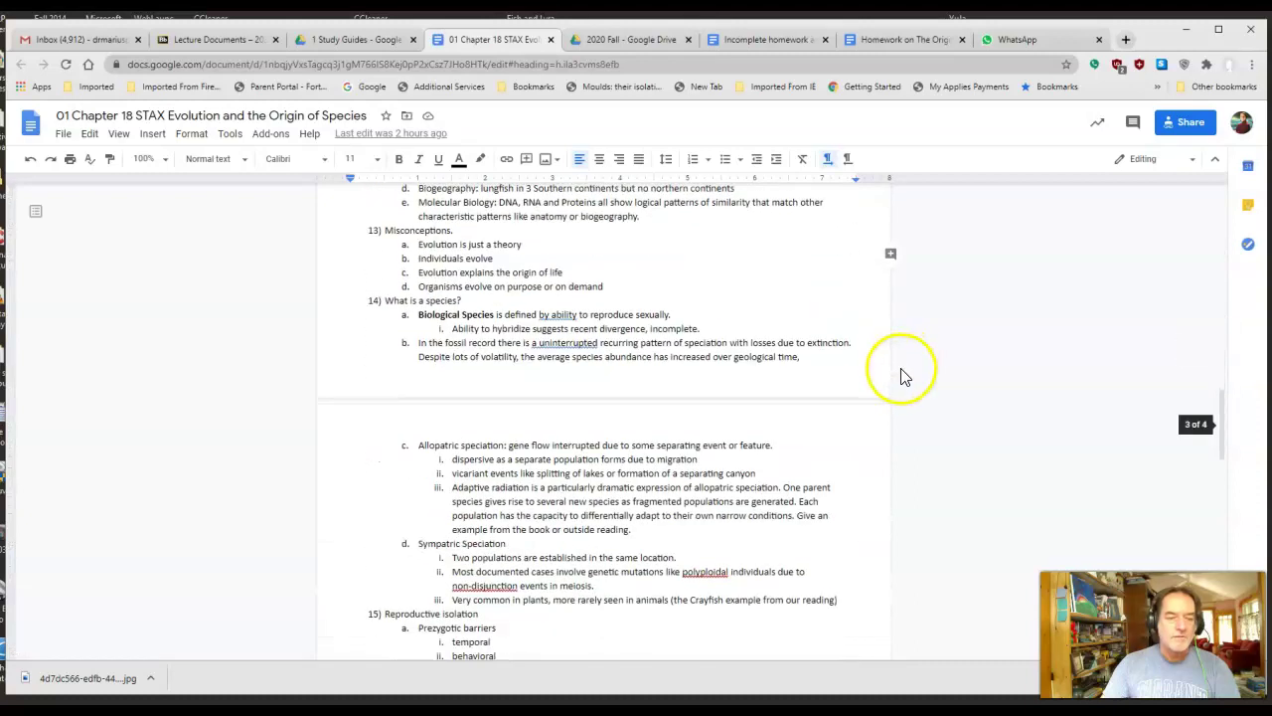
{"action": "scroll", "coordinate": [904, 376], "scroll_direction": "down", "scroll_amount": 10}
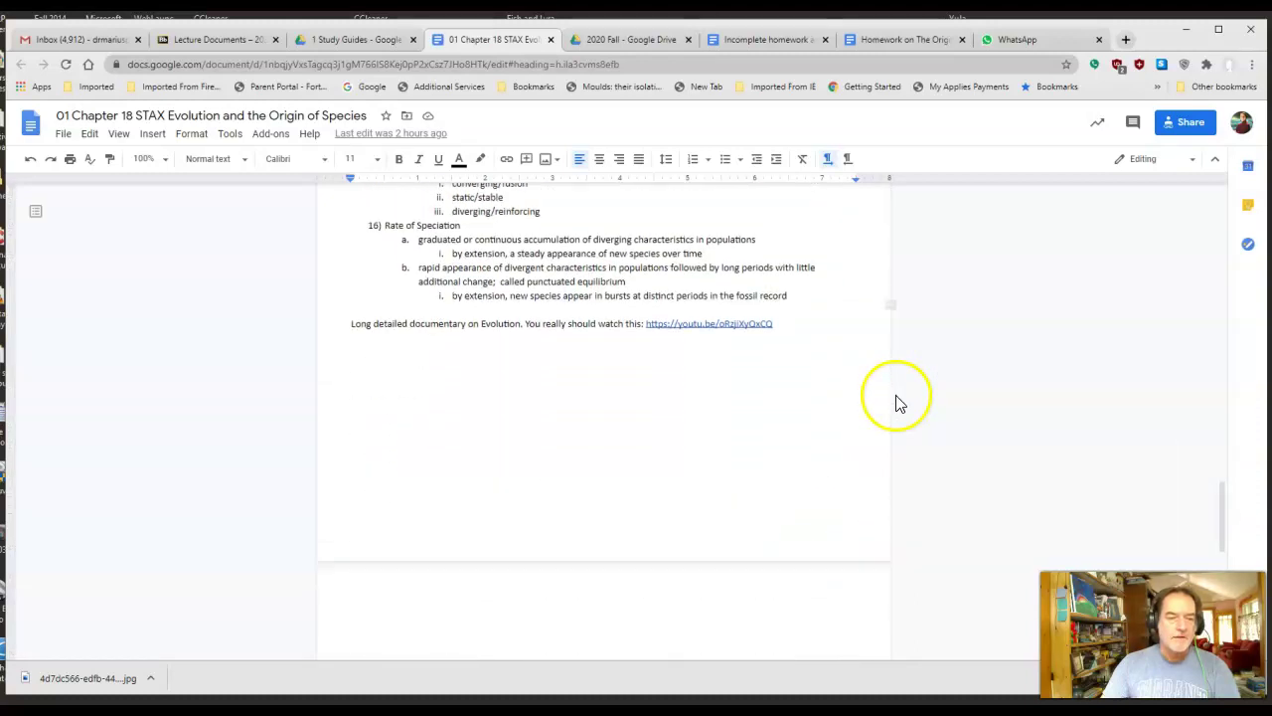
{"action": "scroll", "coordinate": [898, 406], "scroll_direction": "down", "scroll_amount": 5}
{"action": "scroll", "coordinate": [900, 407], "scroll_direction": "up", "scroll_amount": 5}
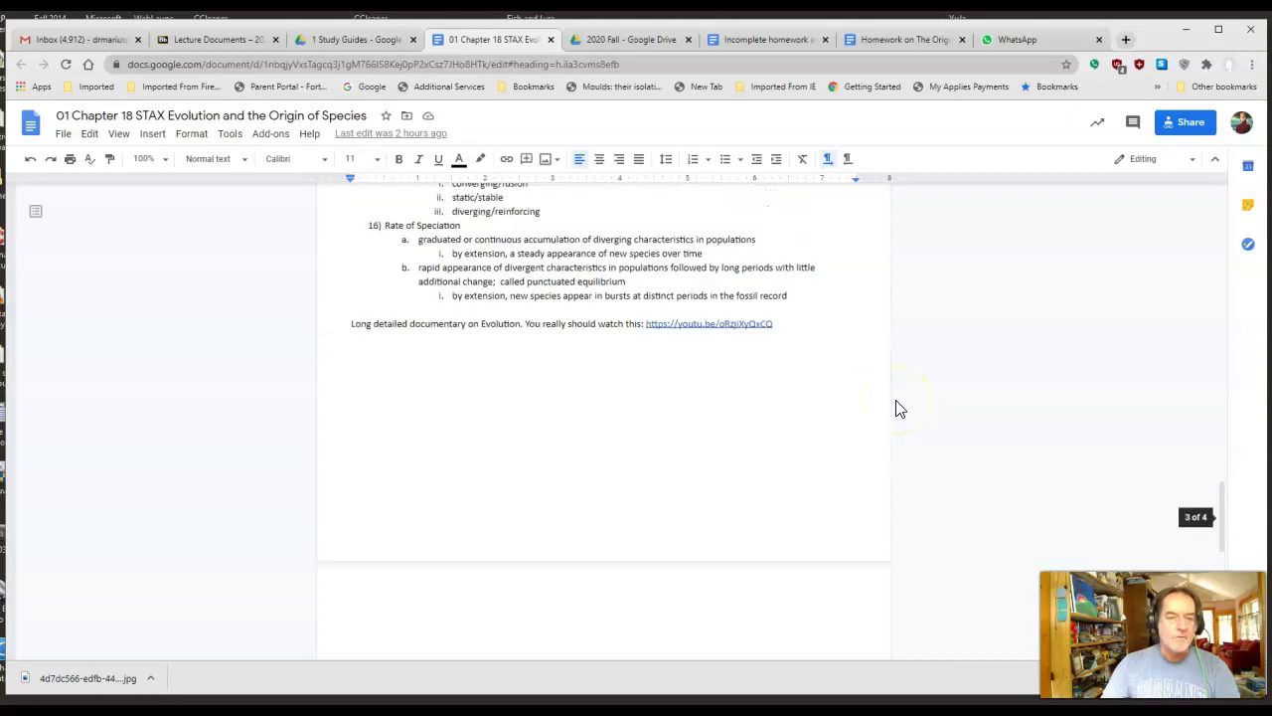
{"action": "scroll", "coordinate": [900, 409], "scroll_direction": "up", "scroll_amount": 8}
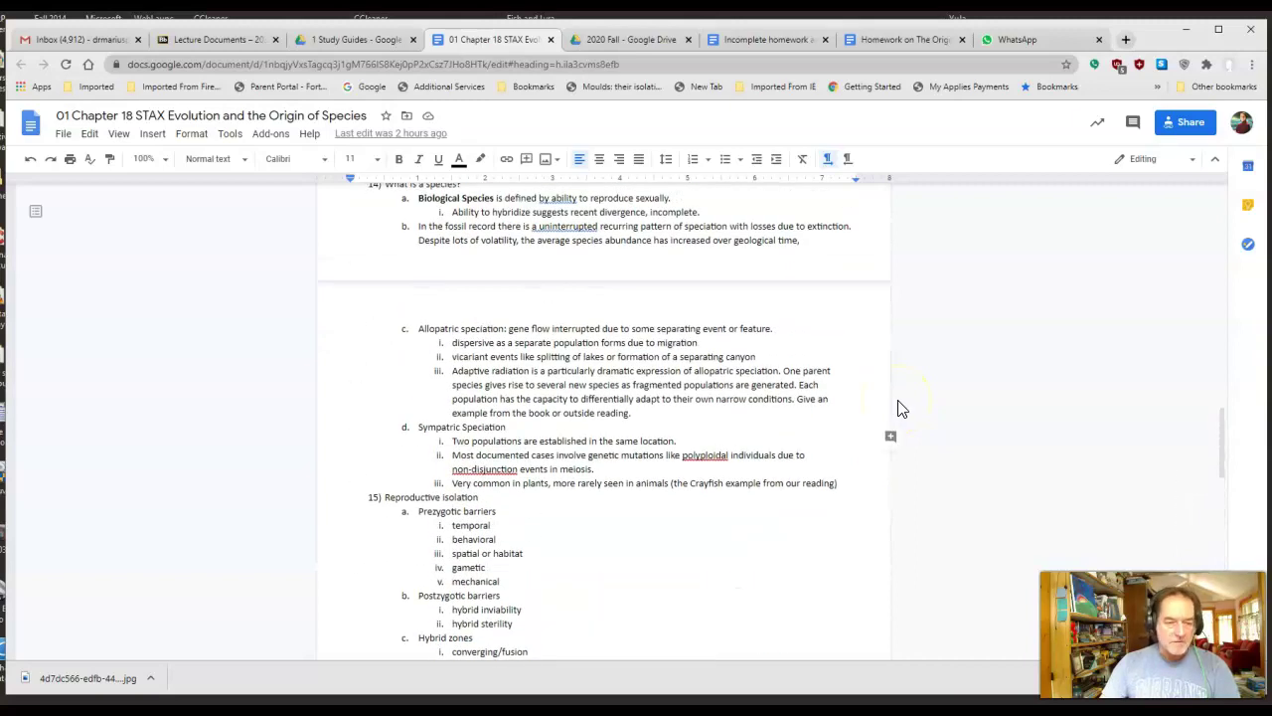
{"action": "scroll", "coordinate": [897, 405], "scroll_direction": "up", "scroll_amount": 5}
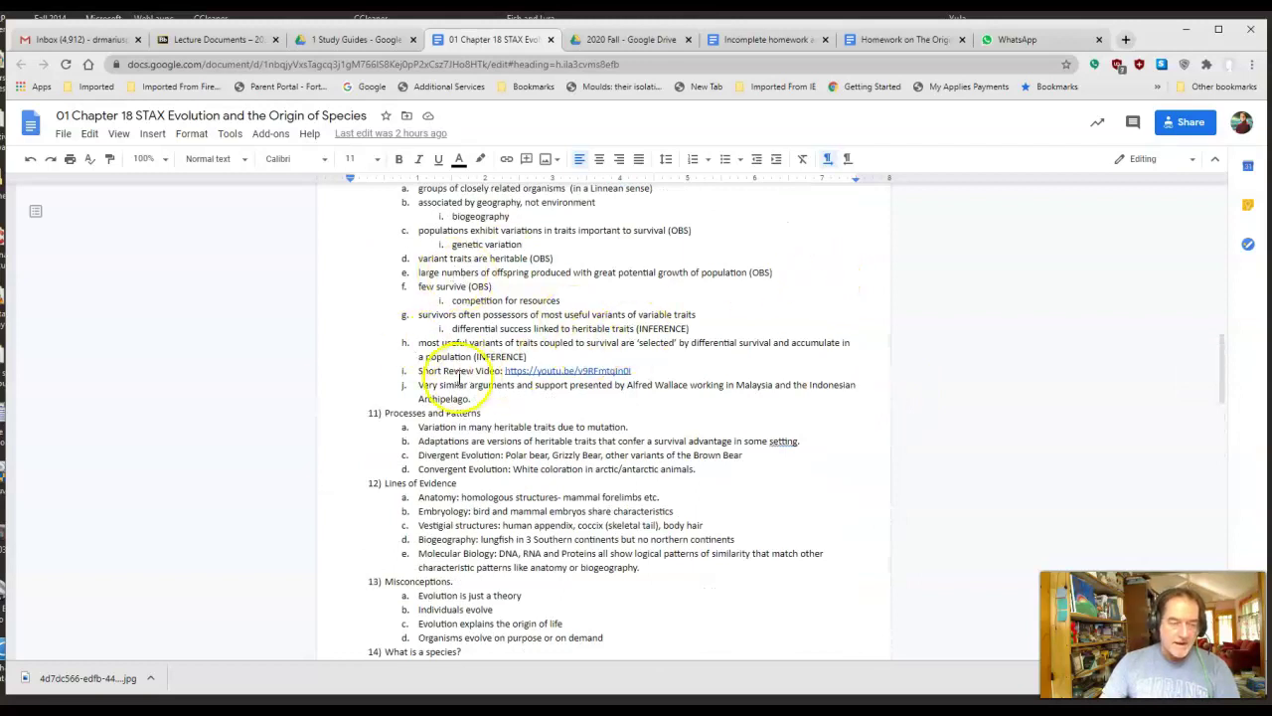
{"action": "scroll", "coordinate": [527, 408], "scroll_direction": "up", "scroll_amount": 4}
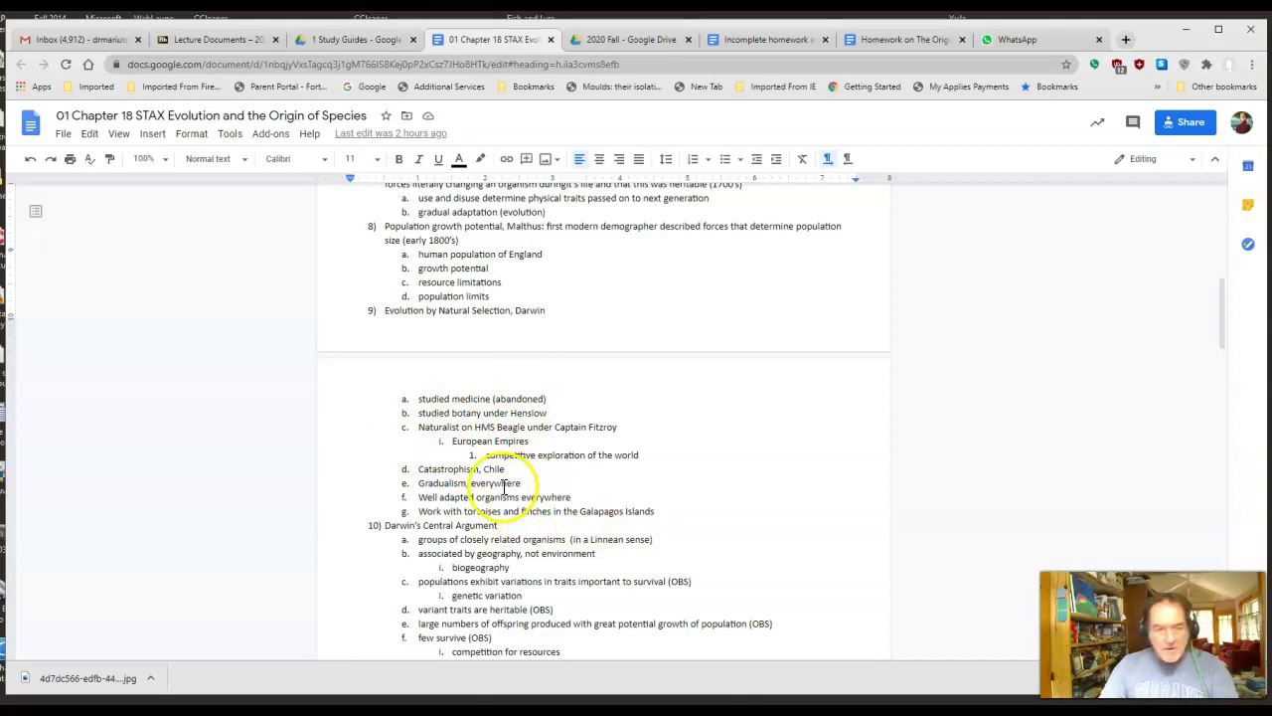
{"action": "scroll", "coordinate": [501, 459], "scroll_direction": "down", "scroll_amount": 5}
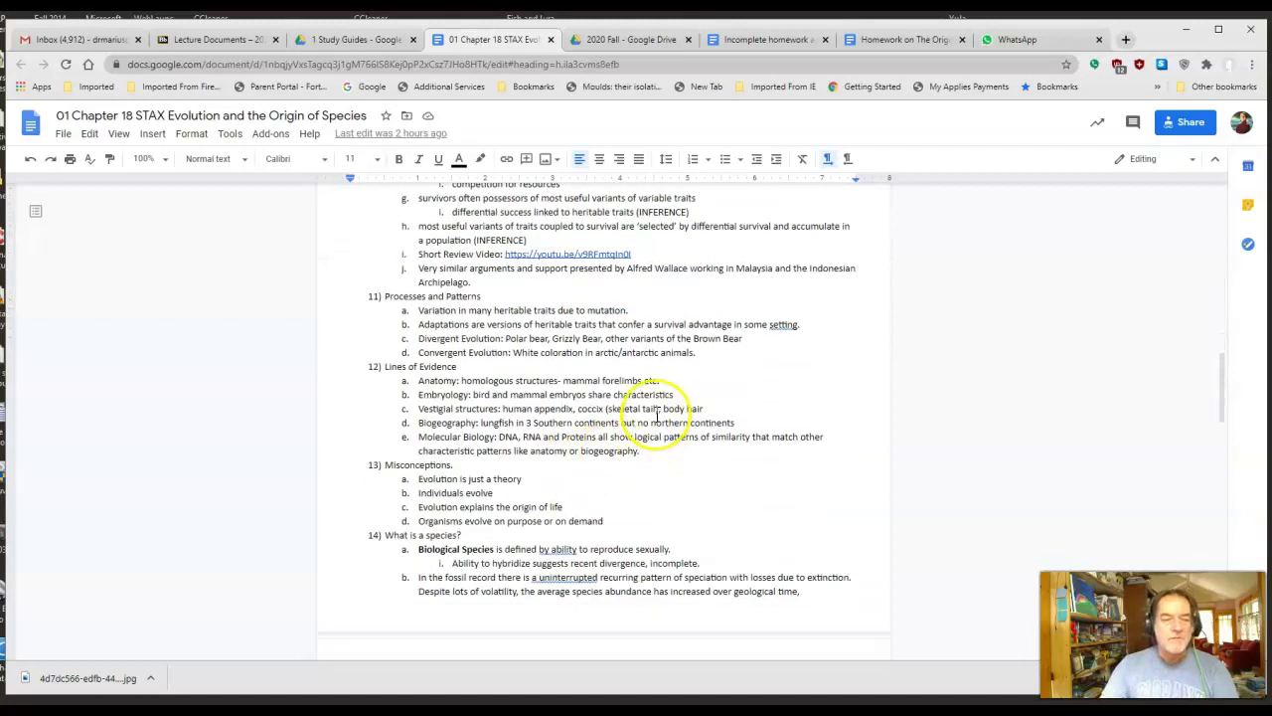
{"action": "scroll", "coordinate": [656, 415], "scroll_direction": "up", "scroll_amount": 1}
{"action": "scroll", "coordinate": [656, 416], "scroll_direction": "down", "scroll_amount": 1}
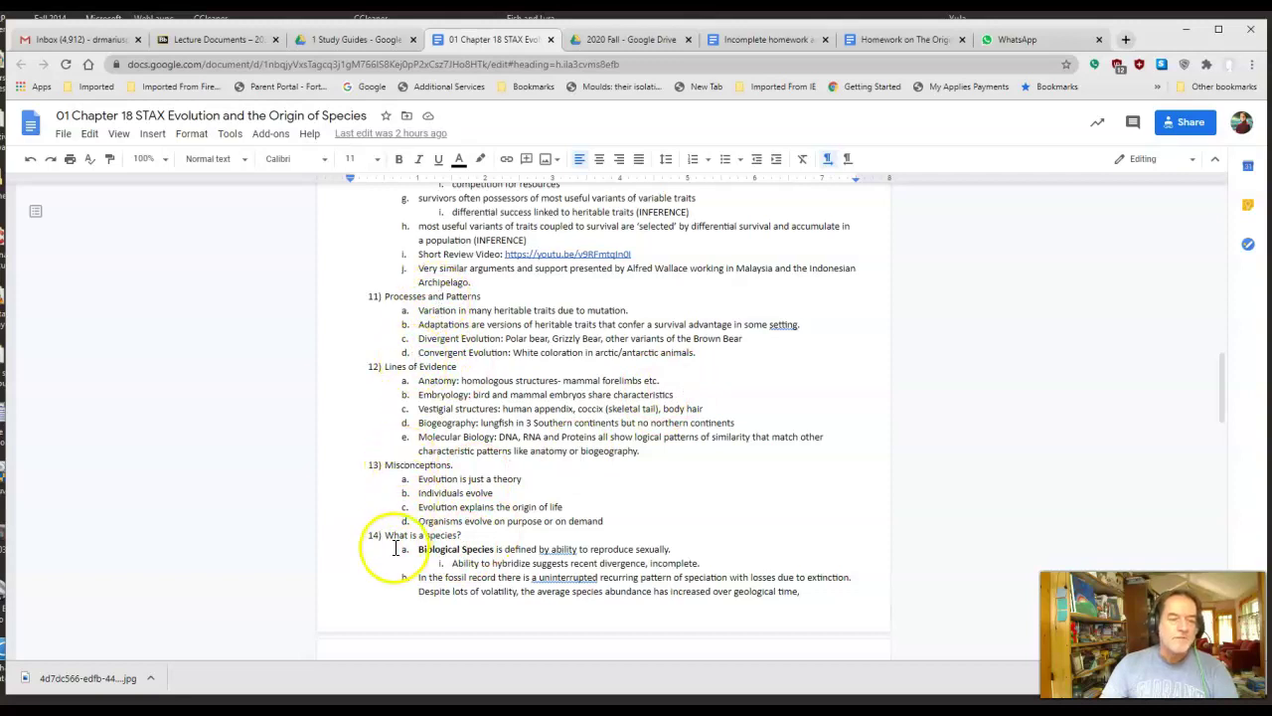
{"action": "scroll", "coordinate": [544, 535], "scroll_direction": "down", "scroll_amount": 2}
{"action": "scroll", "coordinate": [544, 535], "scroll_direction": "down", "scroll_amount": 6}
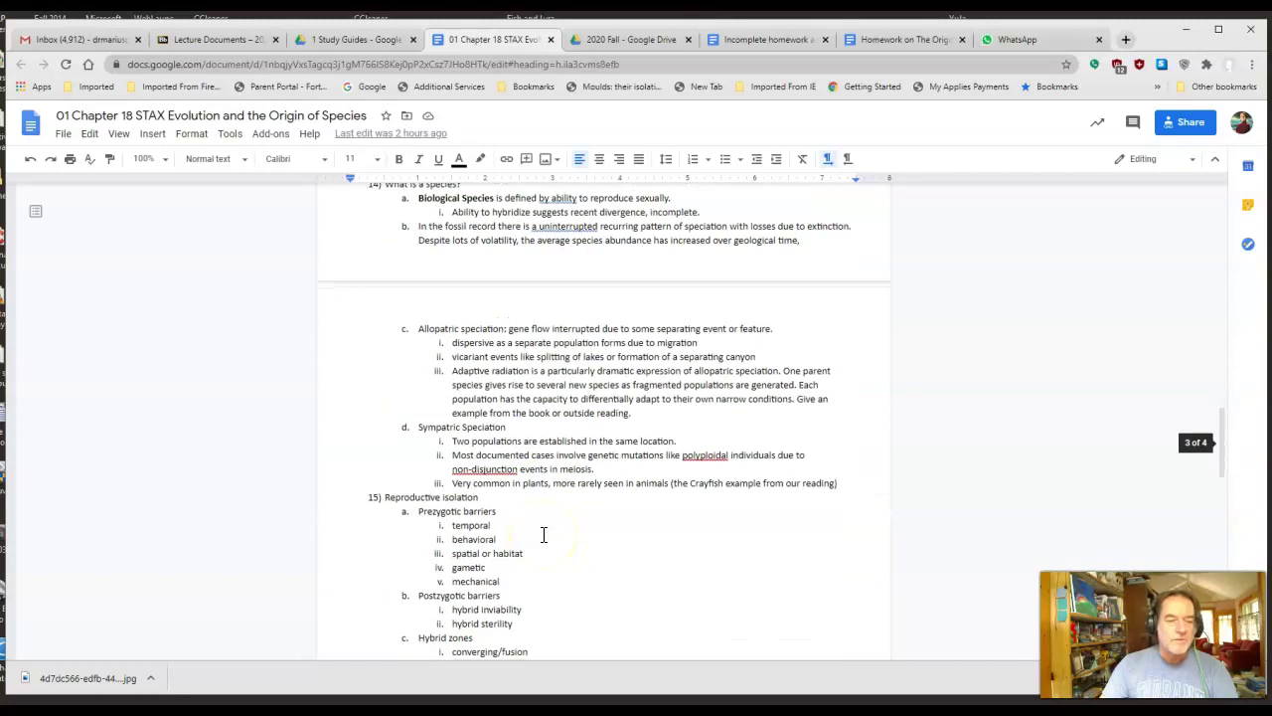
{"action": "scroll", "coordinate": [544, 532], "scroll_direction": "down", "scroll_amount": 4}
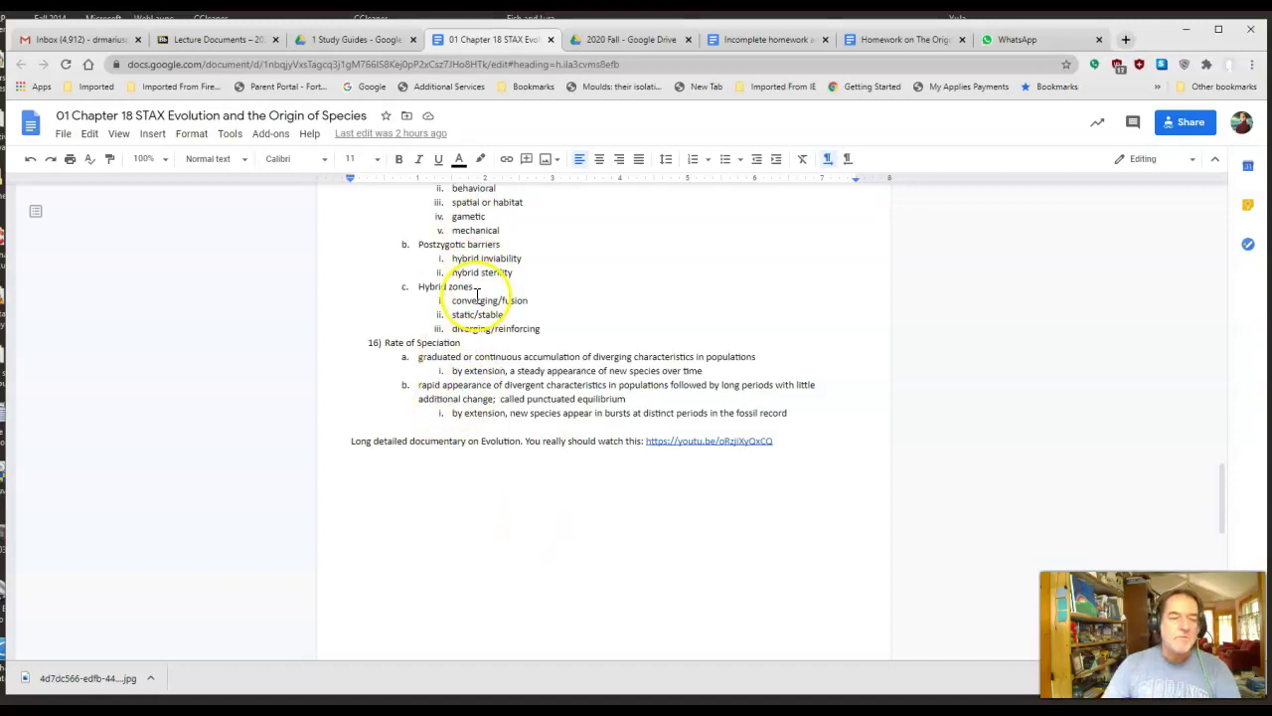
{"action": "scroll", "coordinate": [512, 398], "scroll_direction": "up", "scroll_amount": 15}
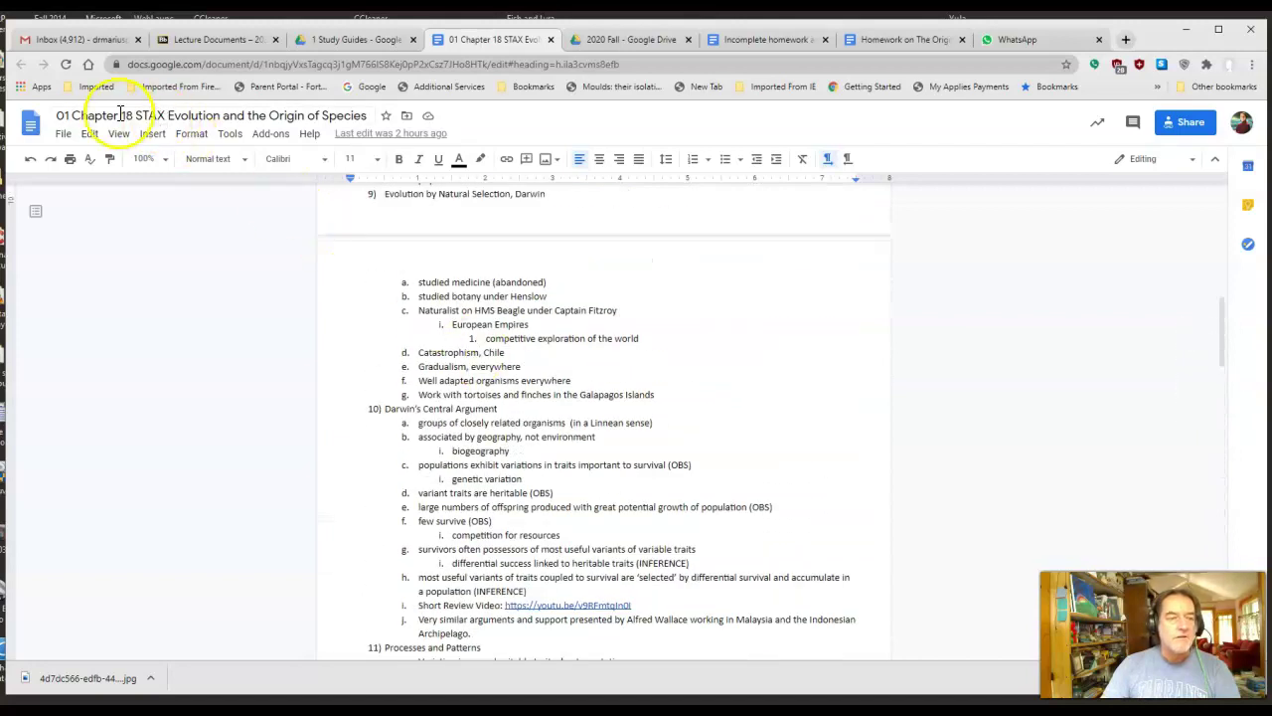
{"action": "left_click", "coordinate": [549, 40]}
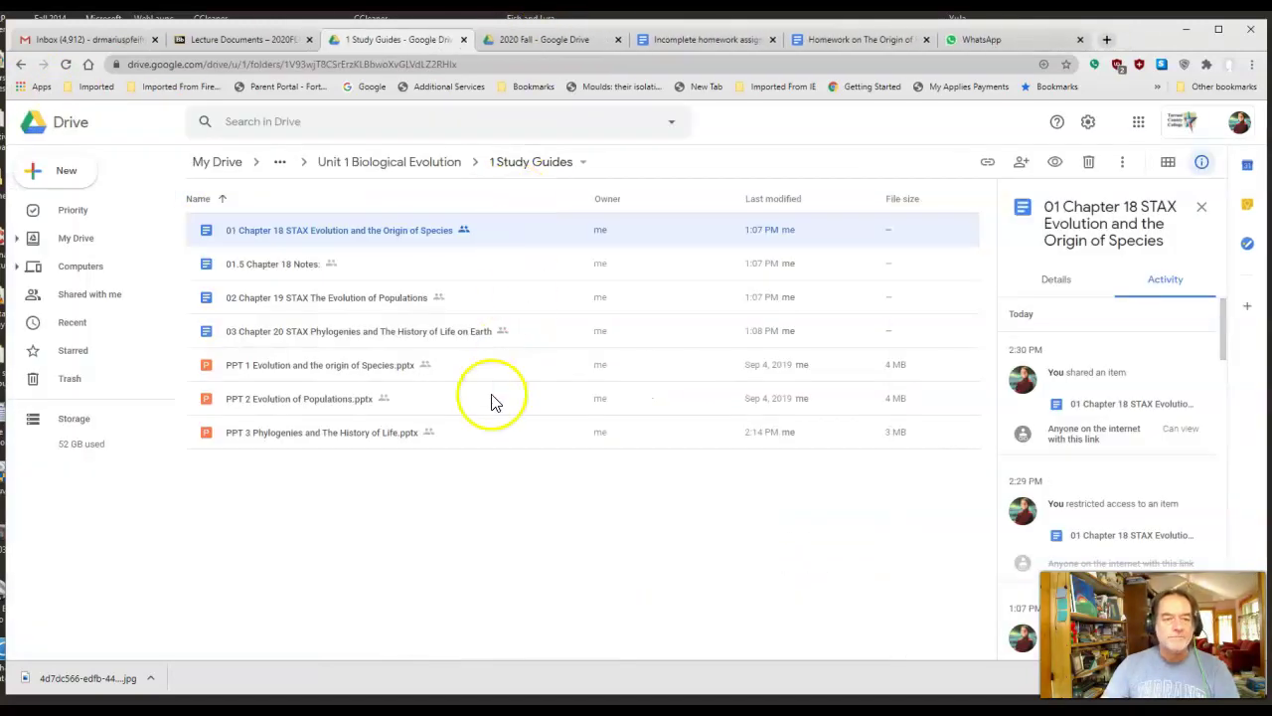
{"action": "left_click", "coordinate": [245, 263]}
{"action": "left_click", "coordinate": [246, 263]}
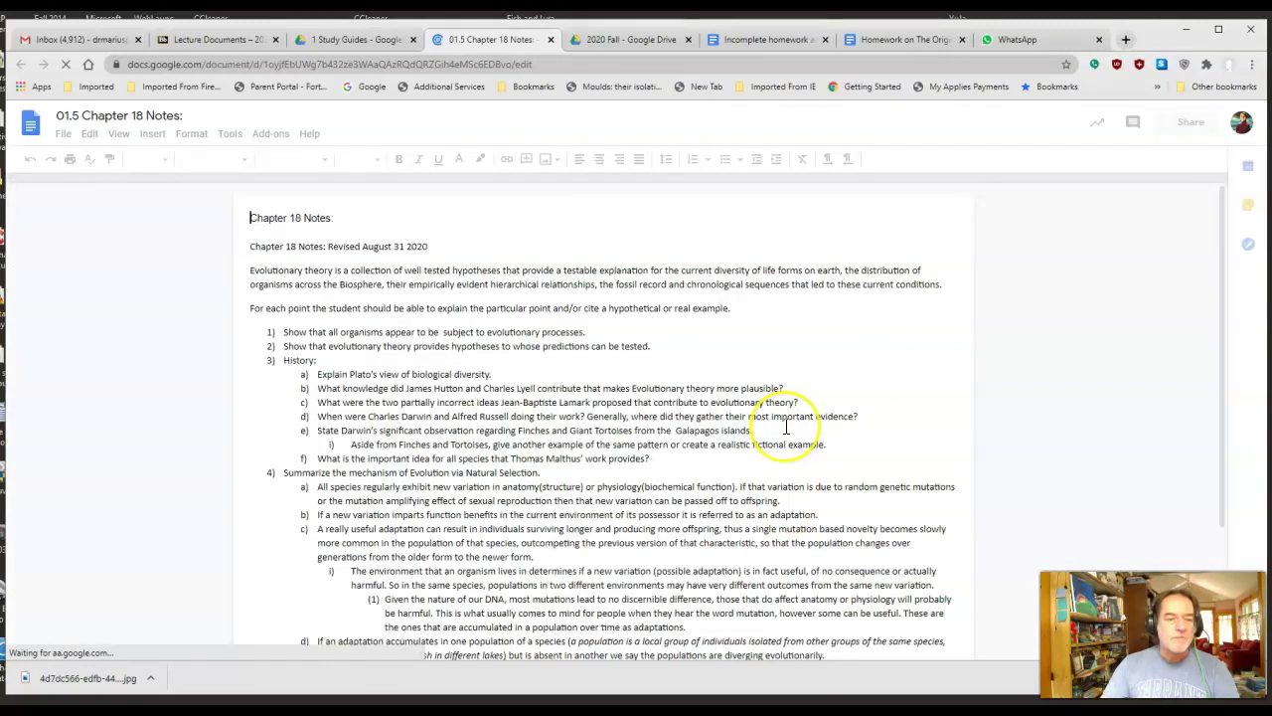
{"action": "scroll", "coordinate": [786, 487], "scroll_direction": "down", "scroll_amount": 4}
{"action": "scroll", "coordinate": [786, 427], "scroll_direction": "down", "scroll_amount": 12}
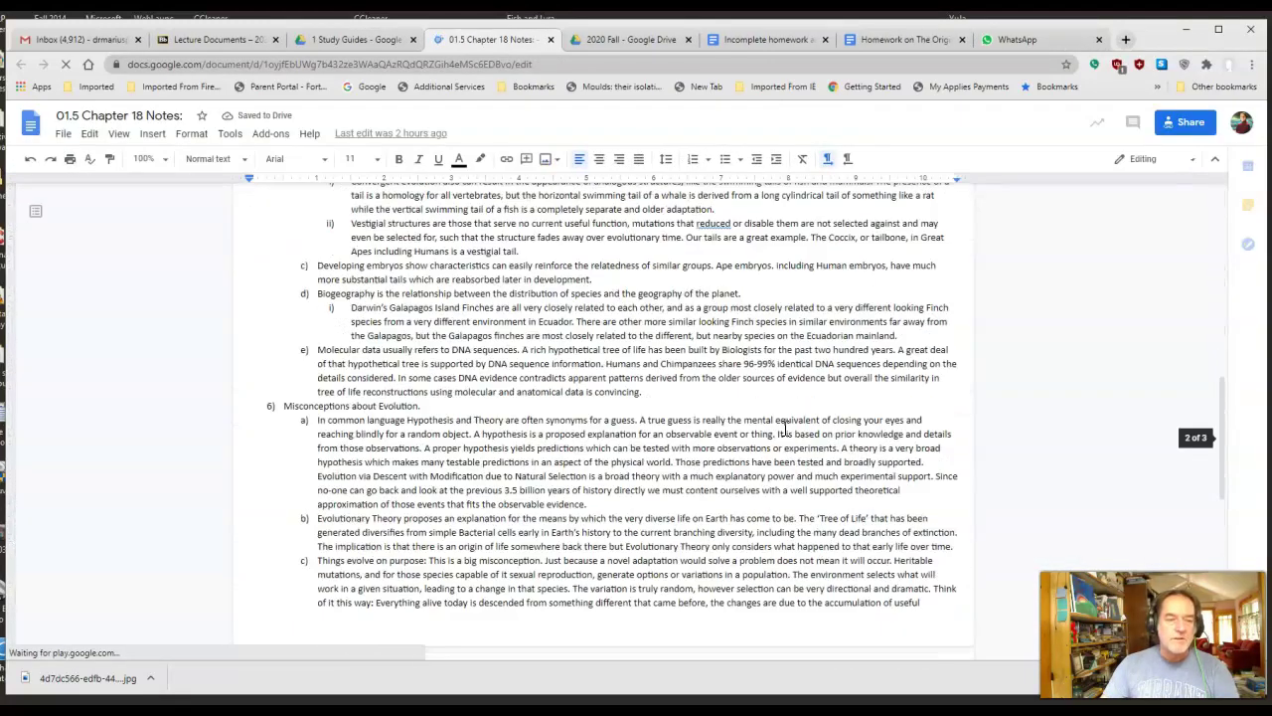
{"action": "scroll", "coordinate": [786, 428], "scroll_direction": "up", "scroll_amount": 10}
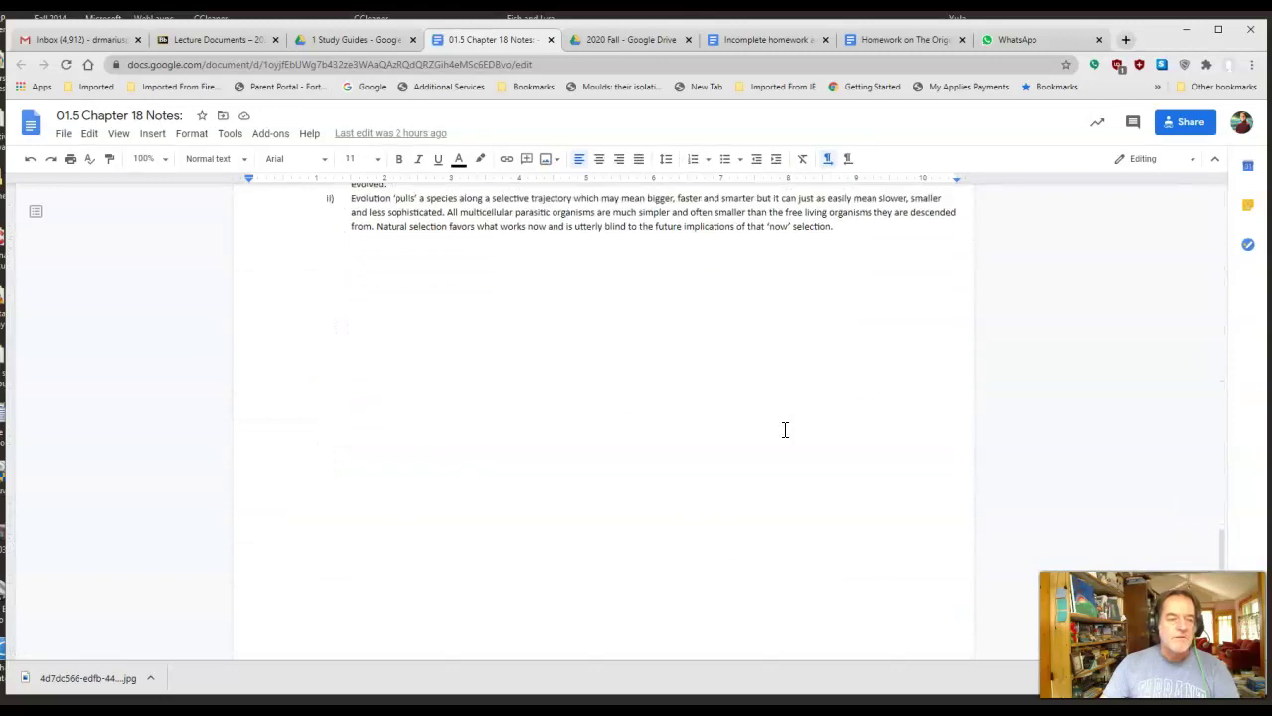
{"action": "left_click", "coordinate": [548, 39]}
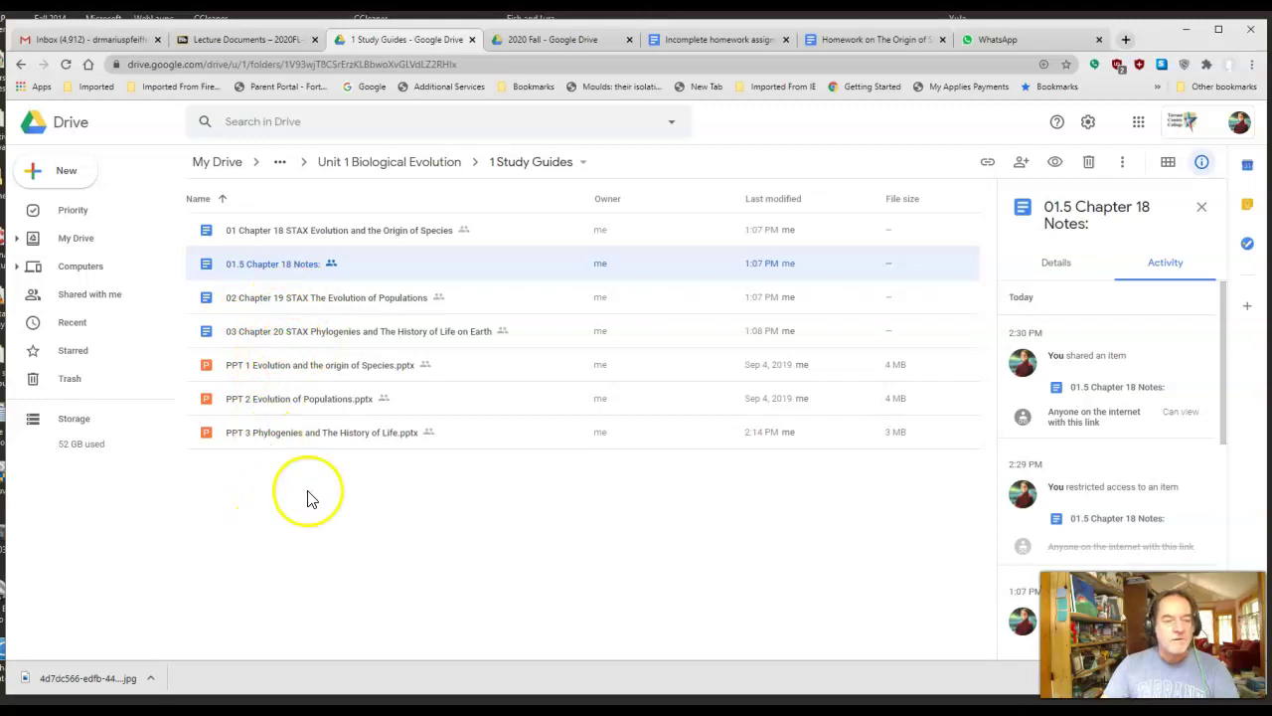
Preview the PPT 1 Evolution and the origin of Species slides and scroll through them
{"action": "left_click", "coordinate": [294, 368]}
{"action": "left_click", "coordinate": [294, 398]}
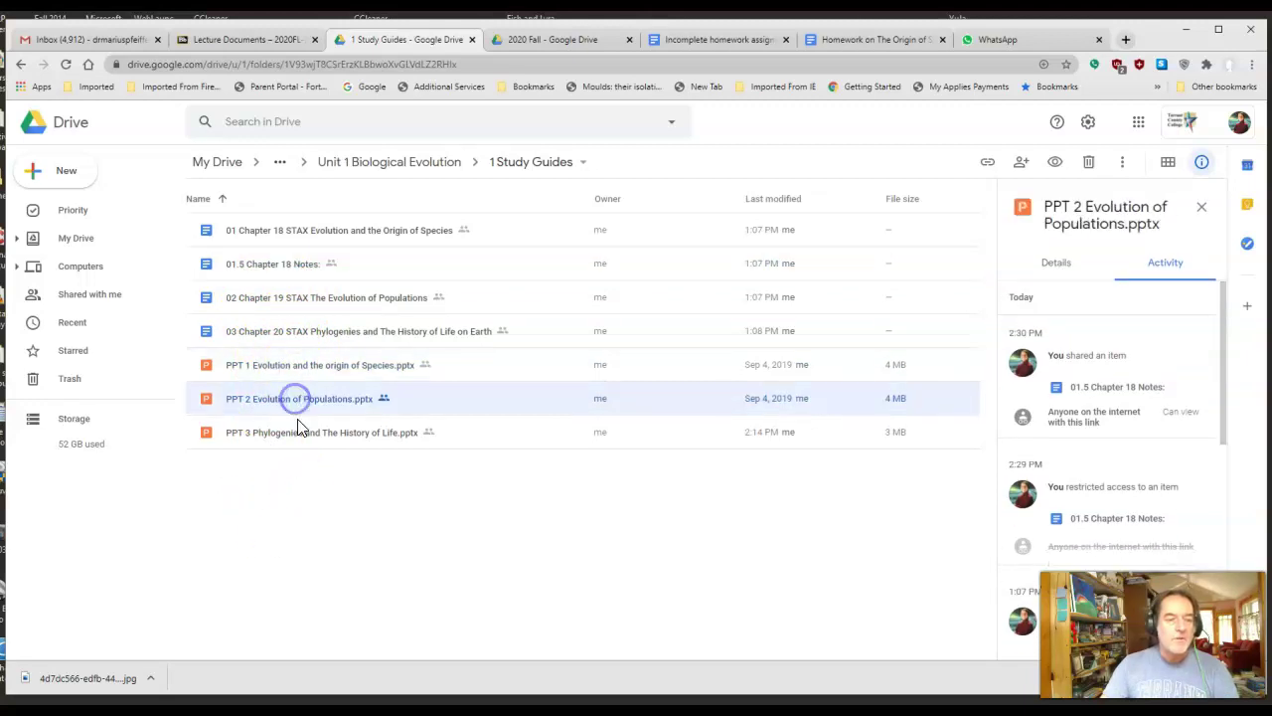
{"action": "left_click", "coordinate": [293, 431]}
{"action": "double_click", "coordinate": [312, 370]}
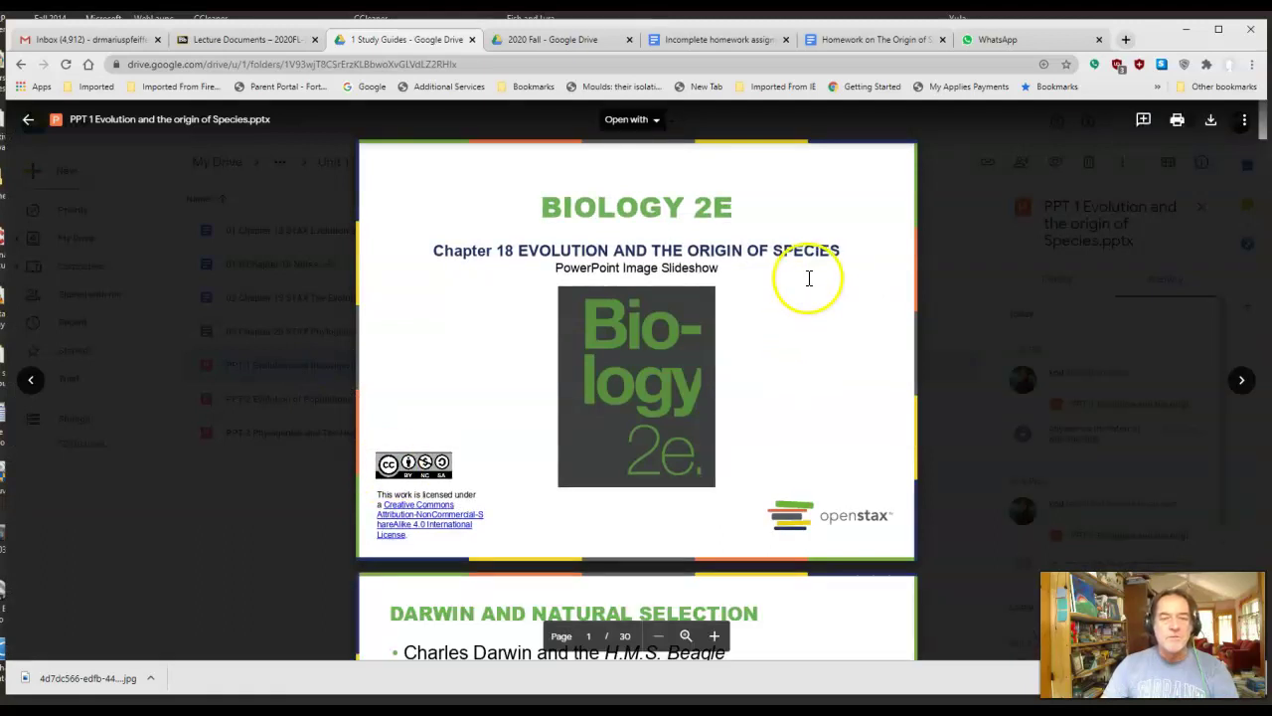
{"action": "scroll", "coordinate": [806, 278], "scroll_direction": "down", "scroll_amount": 4}
{"action": "scroll", "coordinate": [808, 285], "scroll_direction": "down", "scroll_amount": 5}
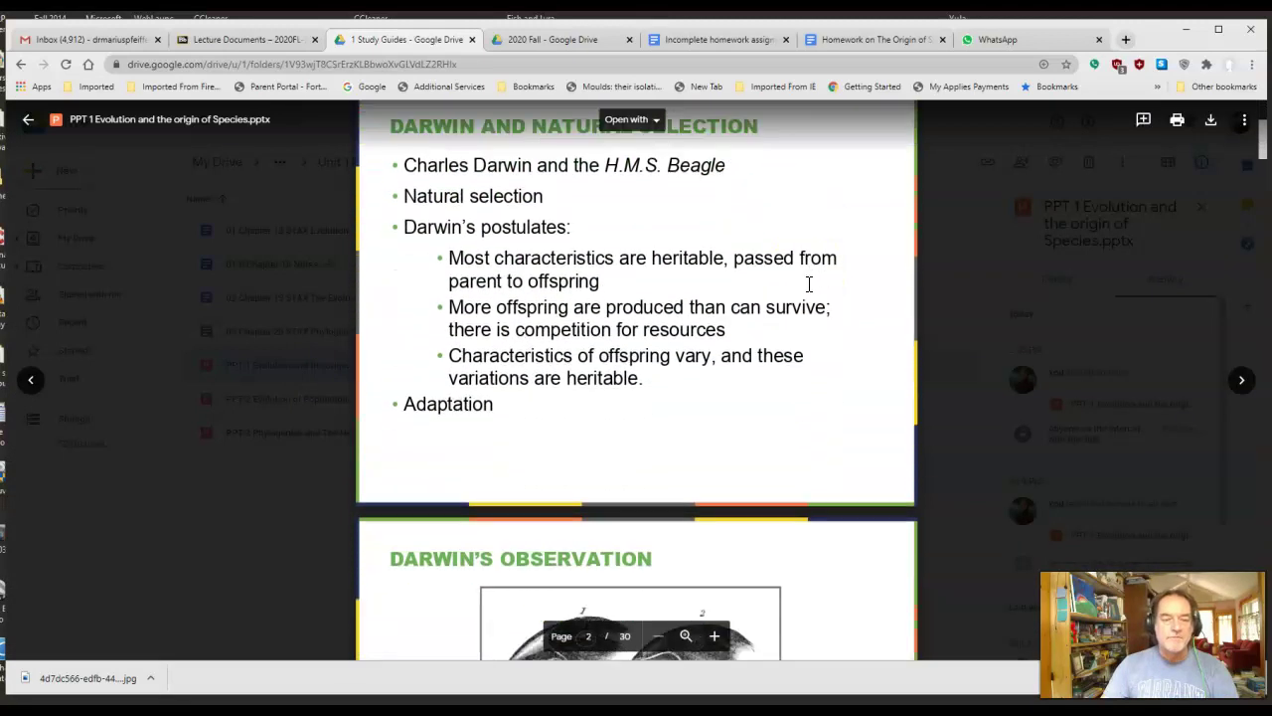
{"action": "scroll", "coordinate": [808, 285], "scroll_direction": "up", "scroll_amount": 5}
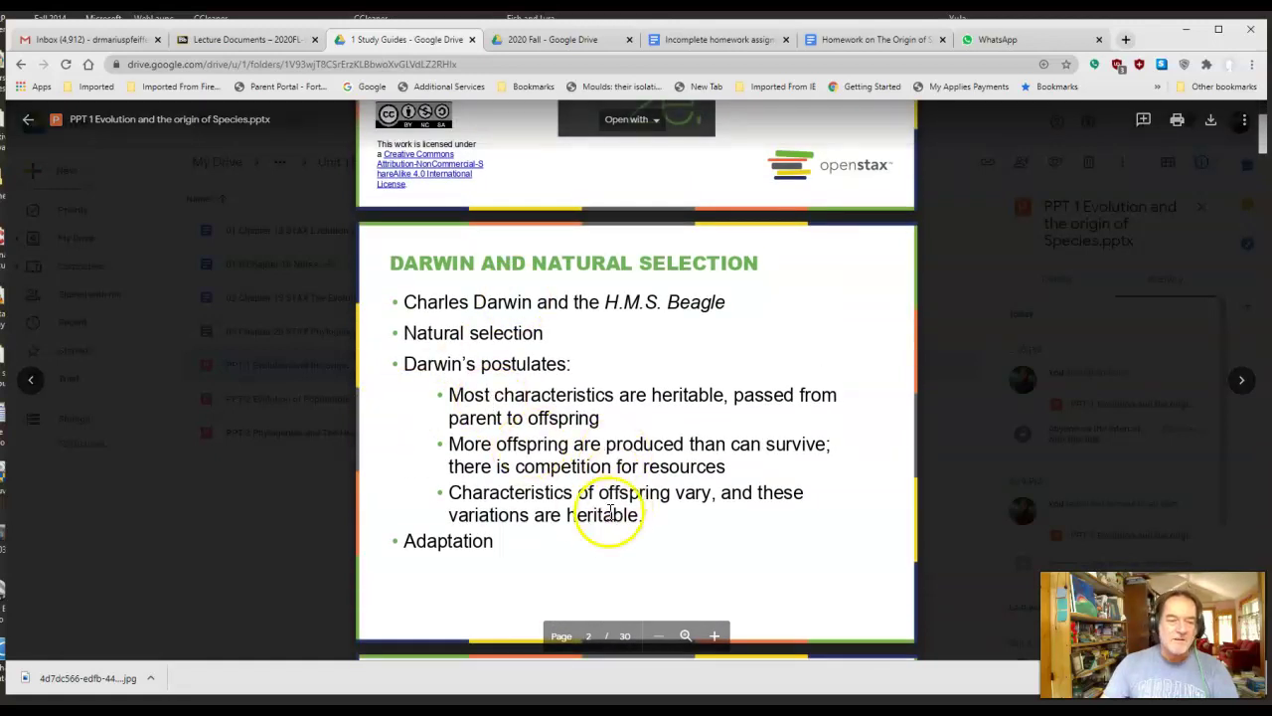
{"action": "scroll", "coordinate": [610, 511], "scroll_direction": "down", "scroll_amount": 5}
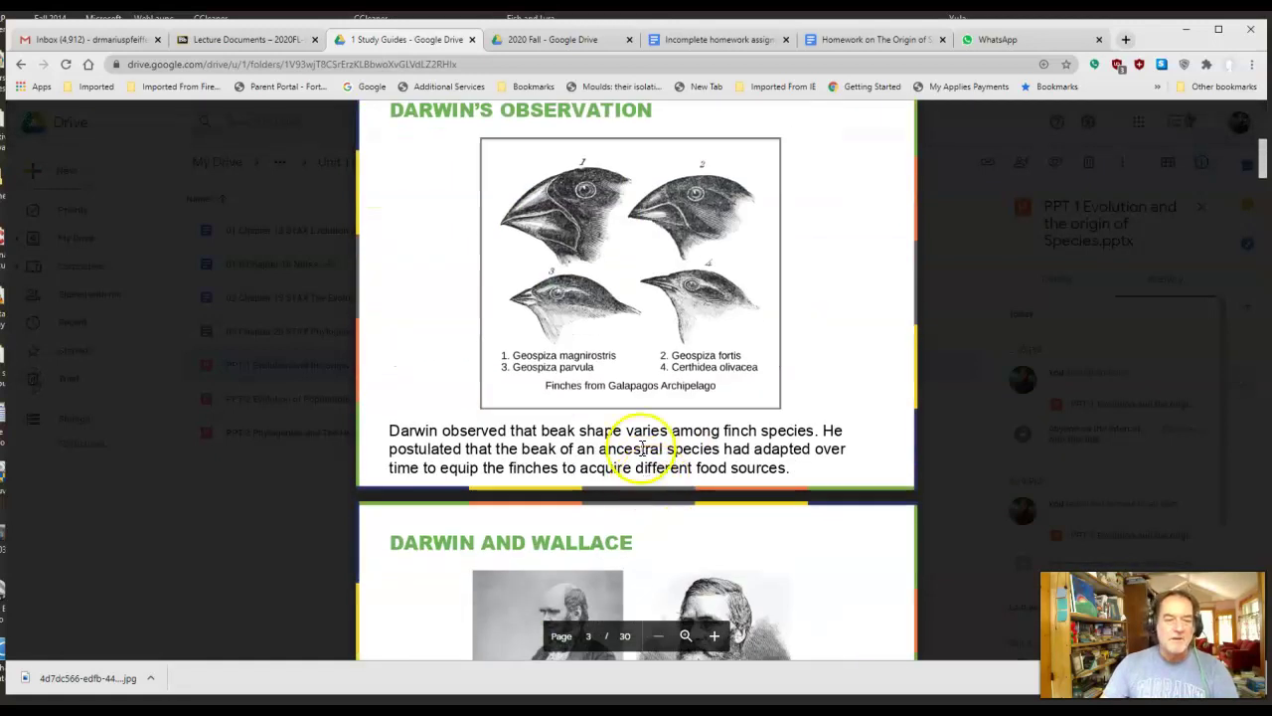
{"action": "scroll", "coordinate": [728, 409], "scroll_direction": "down", "scroll_amount": 3}
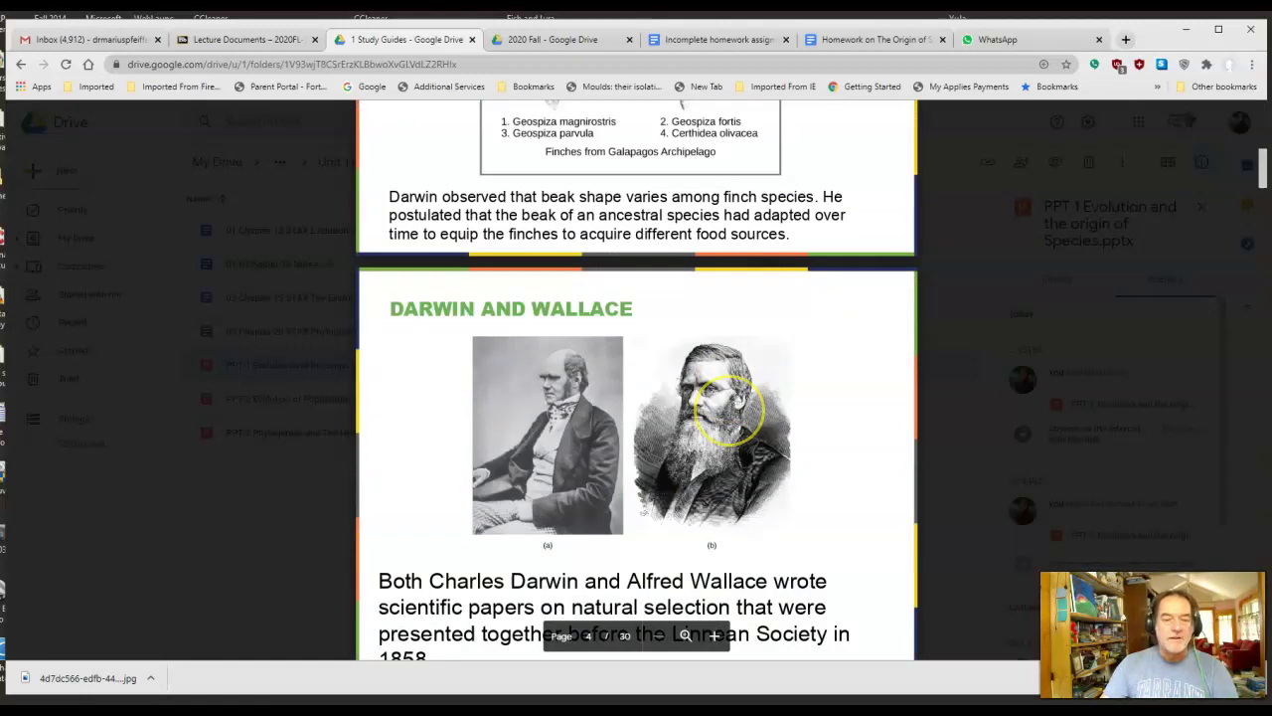
{"action": "scroll", "coordinate": [728, 409], "scroll_direction": "down", "scroll_amount": 2}
{"action": "scroll", "coordinate": [731, 411], "scroll_direction": "down", "scroll_amount": 2}
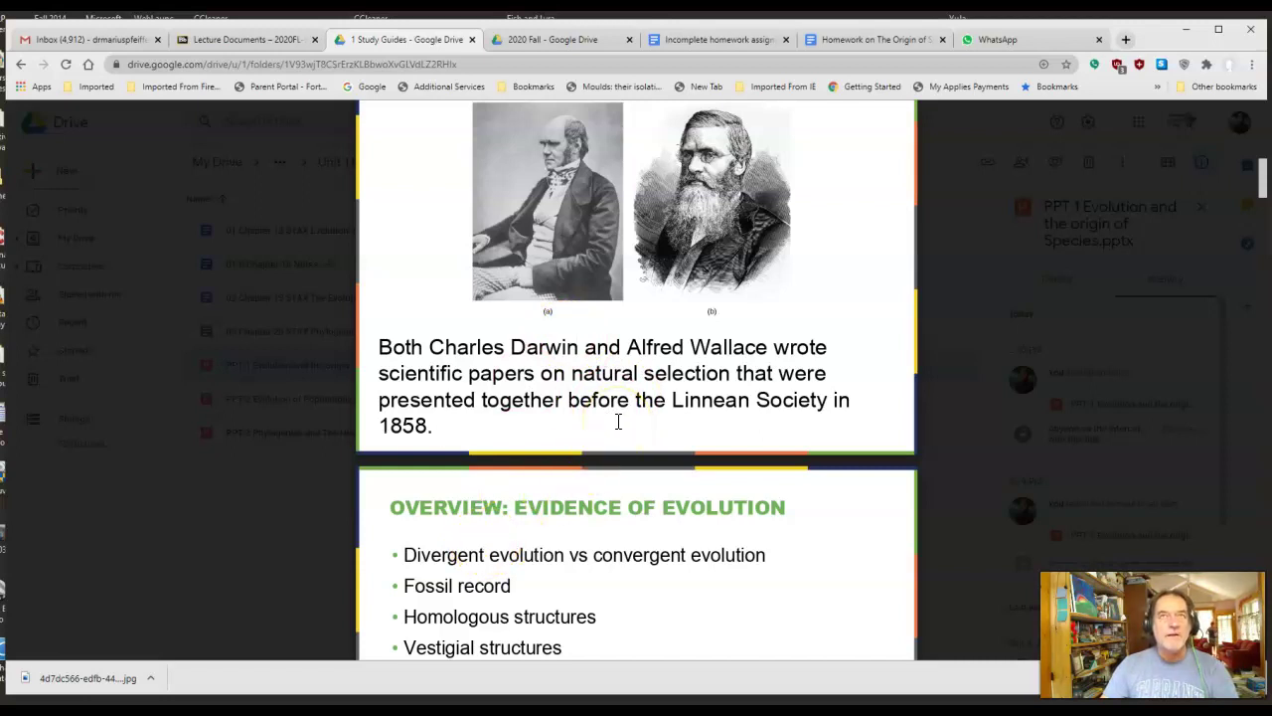
{"action": "scroll", "coordinate": [625, 439], "scroll_direction": "down", "scroll_amount": 6}
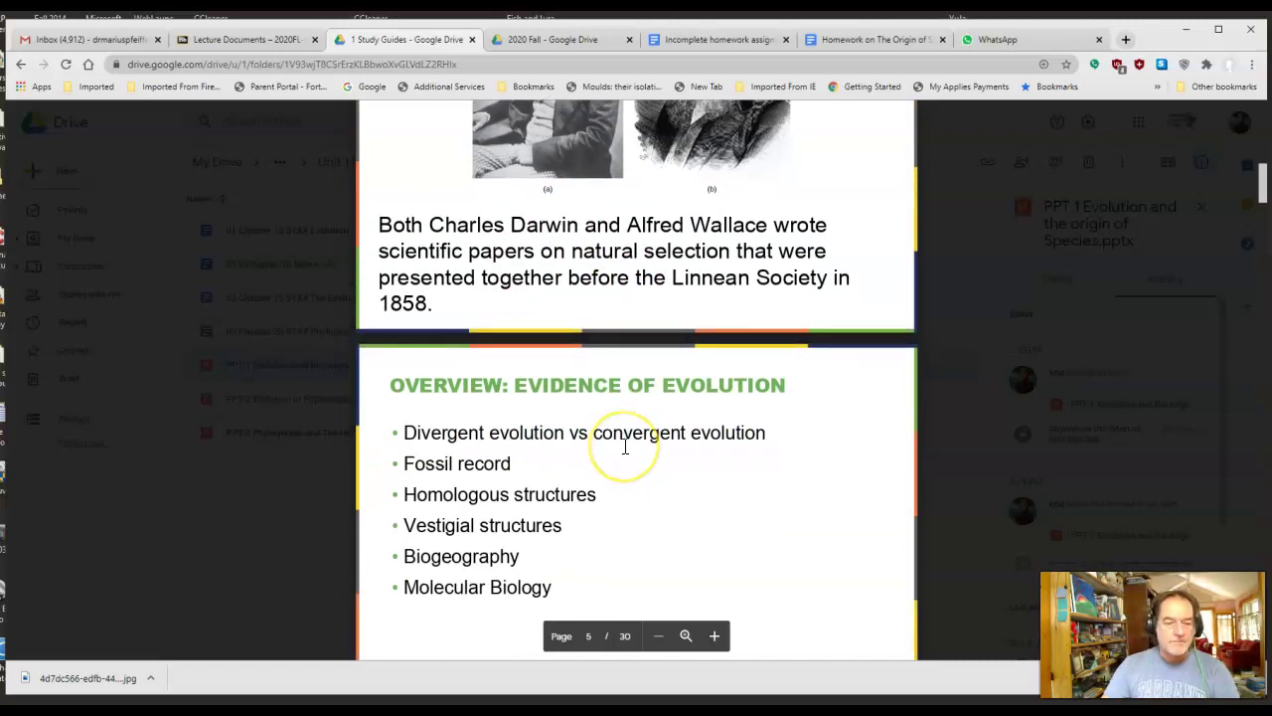
{"action": "scroll", "coordinate": [625, 444], "scroll_direction": "down", "scroll_amount": 12}
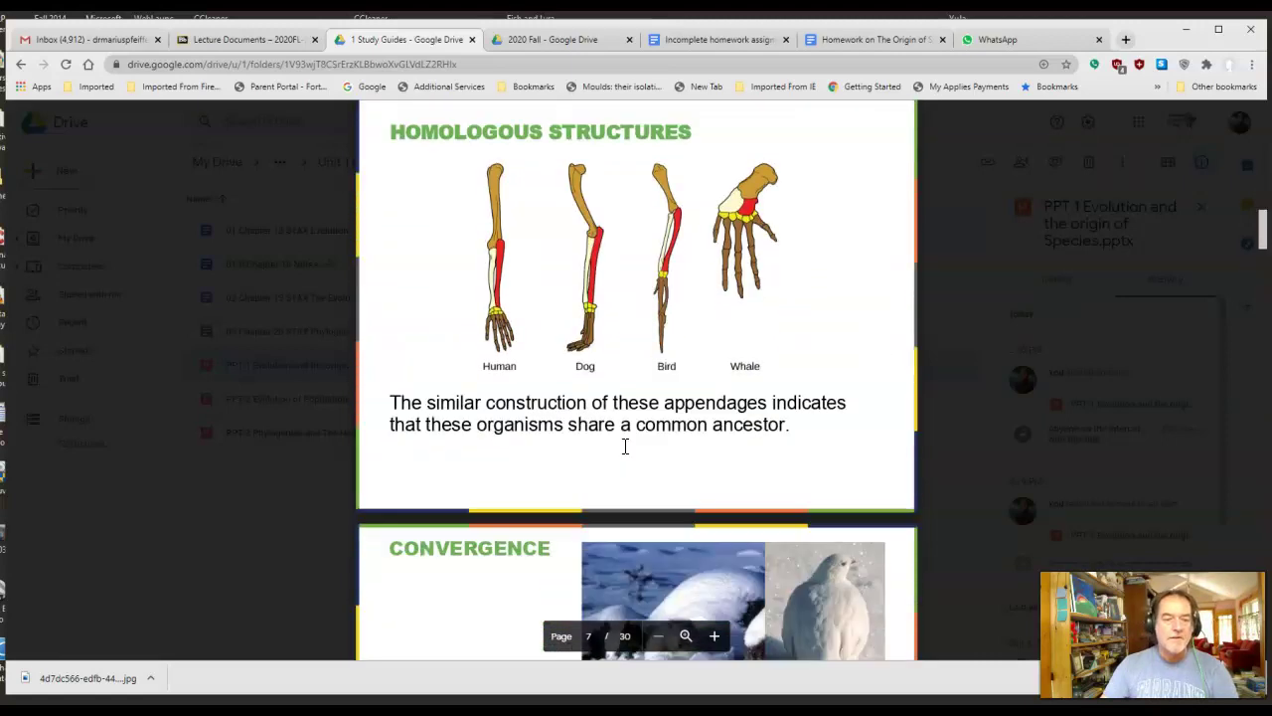
{"action": "scroll", "coordinate": [625, 444], "scroll_direction": "down", "scroll_amount": 7}
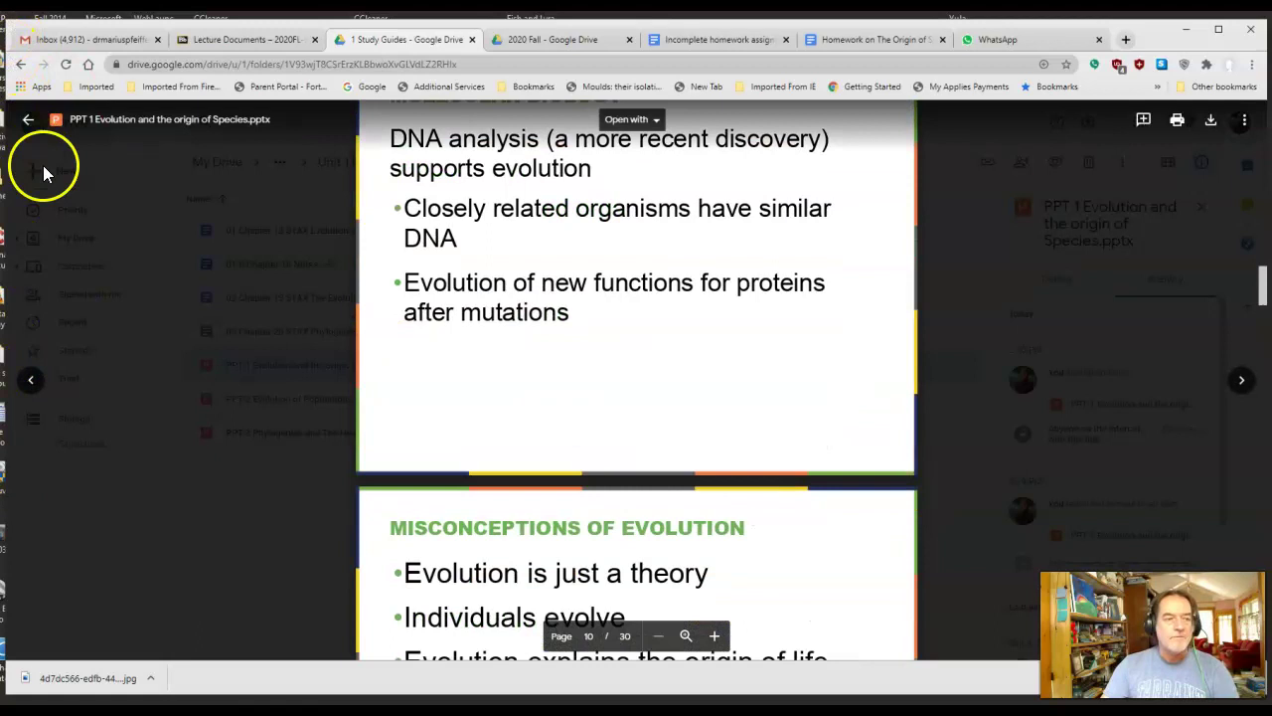
Go back to Unit 1, then open 2 Homework Drawn and the Homework on The Origin of Species doc
{"action": "left_click", "coordinate": [29, 120]}
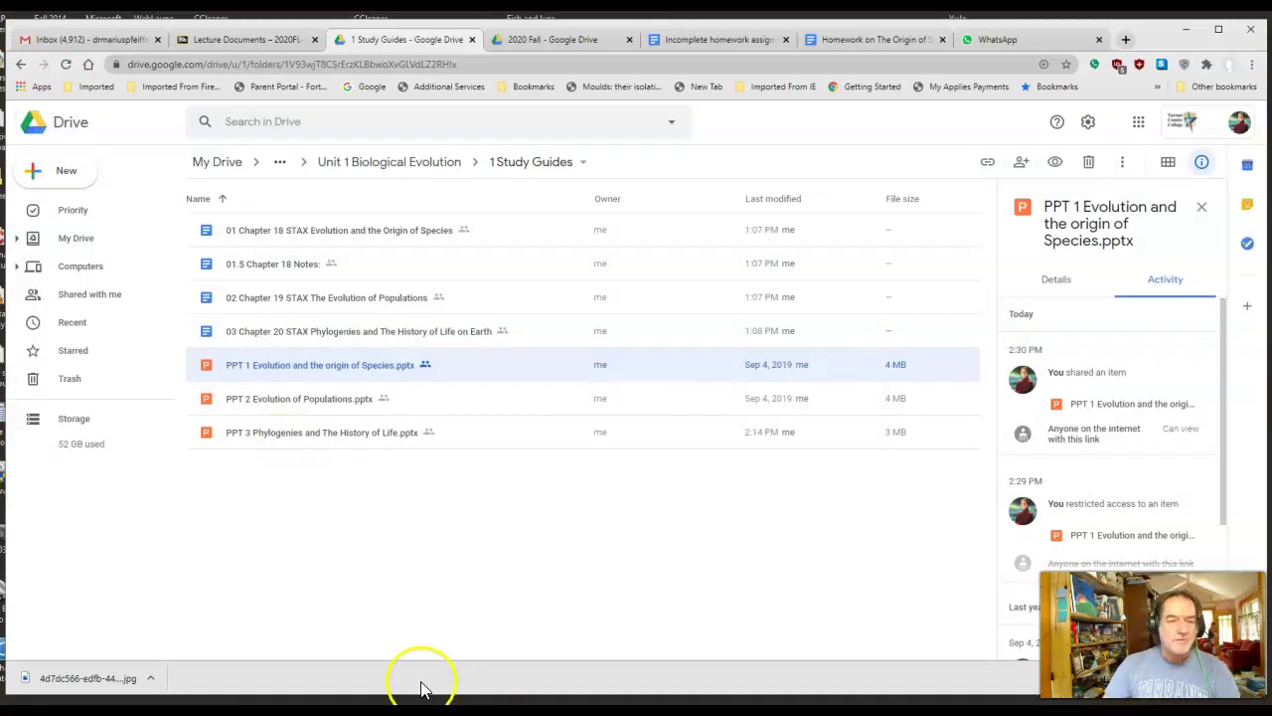
{"action": "left_click", "coordinate": [435, 165]}
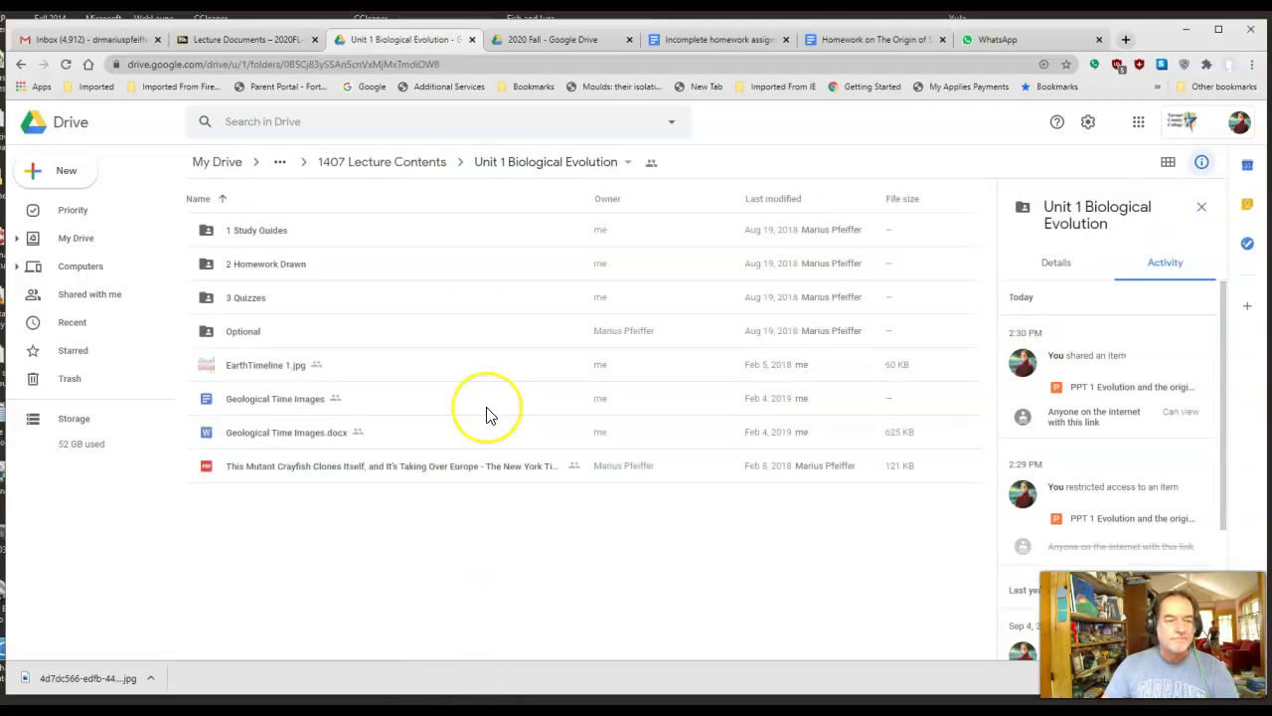
{"action": "double_click", "coordinate": [265, 264]}
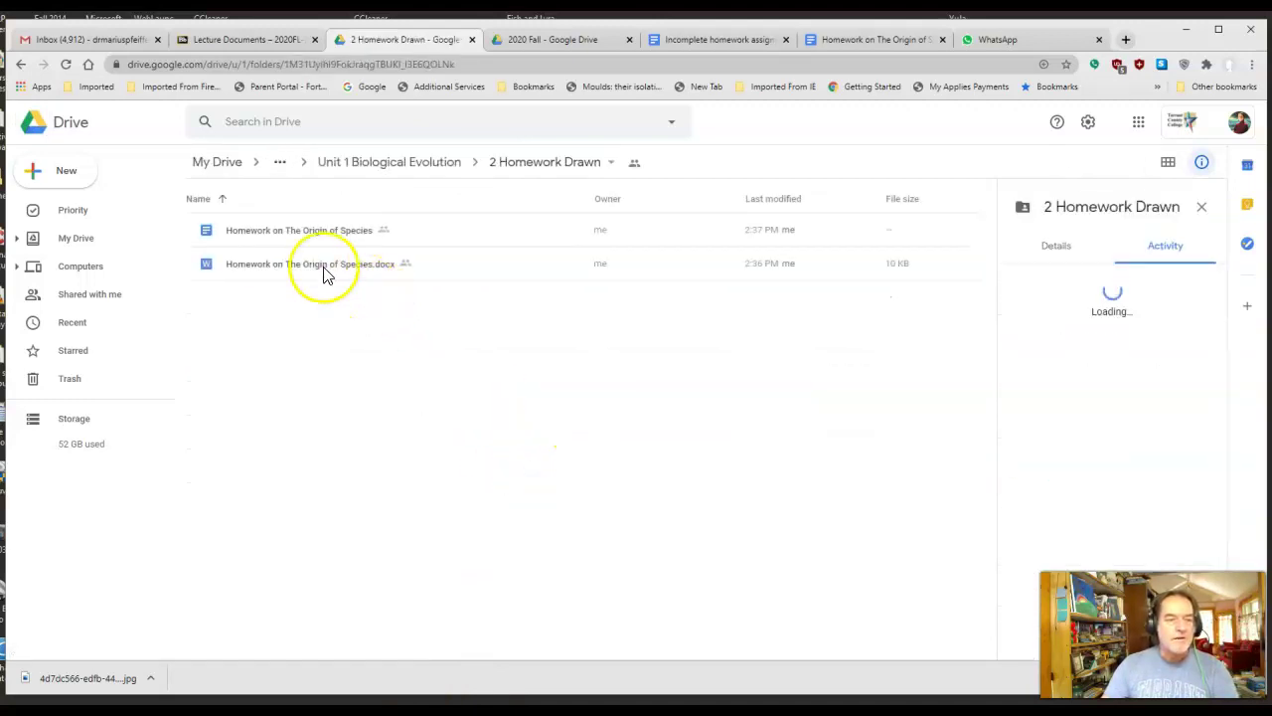
{"action": "double_click", "coordinate": [302, 233]}
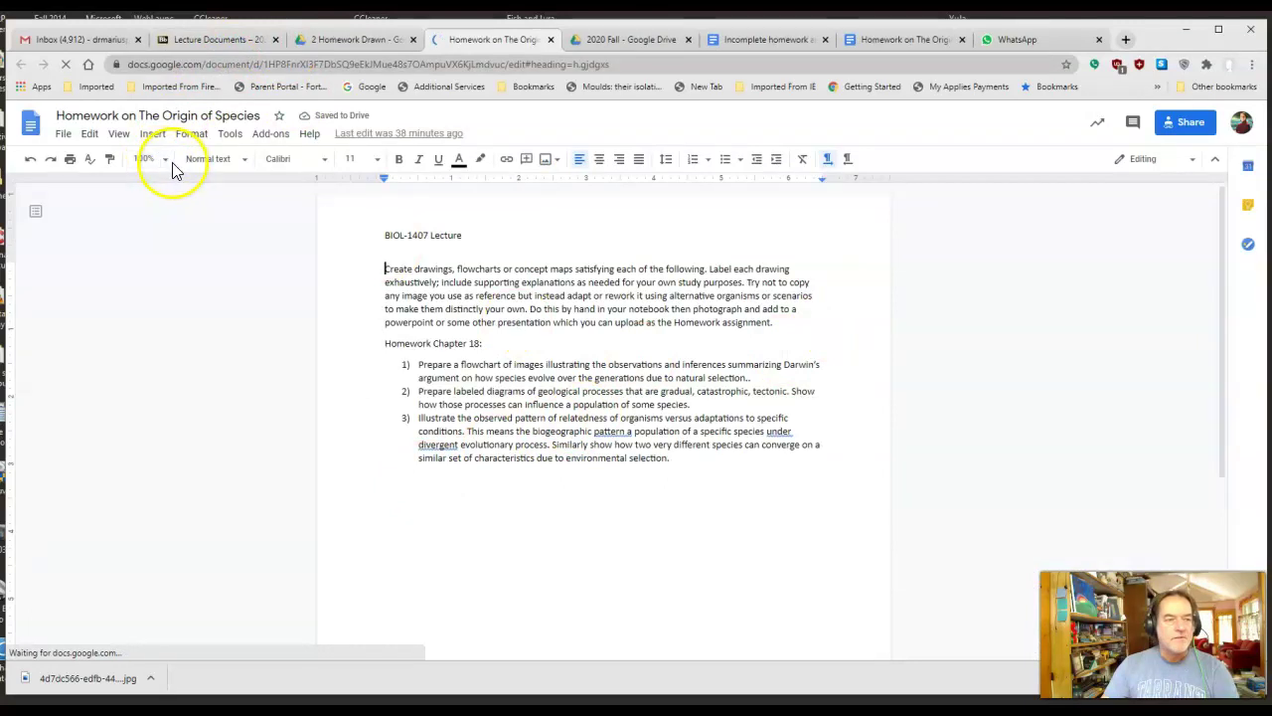
Zoom the homework document to 200%, read further down, then switch to the PowerPoint window
{"action": "left_click", "coordinate": [167, 160]}
{"action": "left_click", "coordinate": [156, 347]}
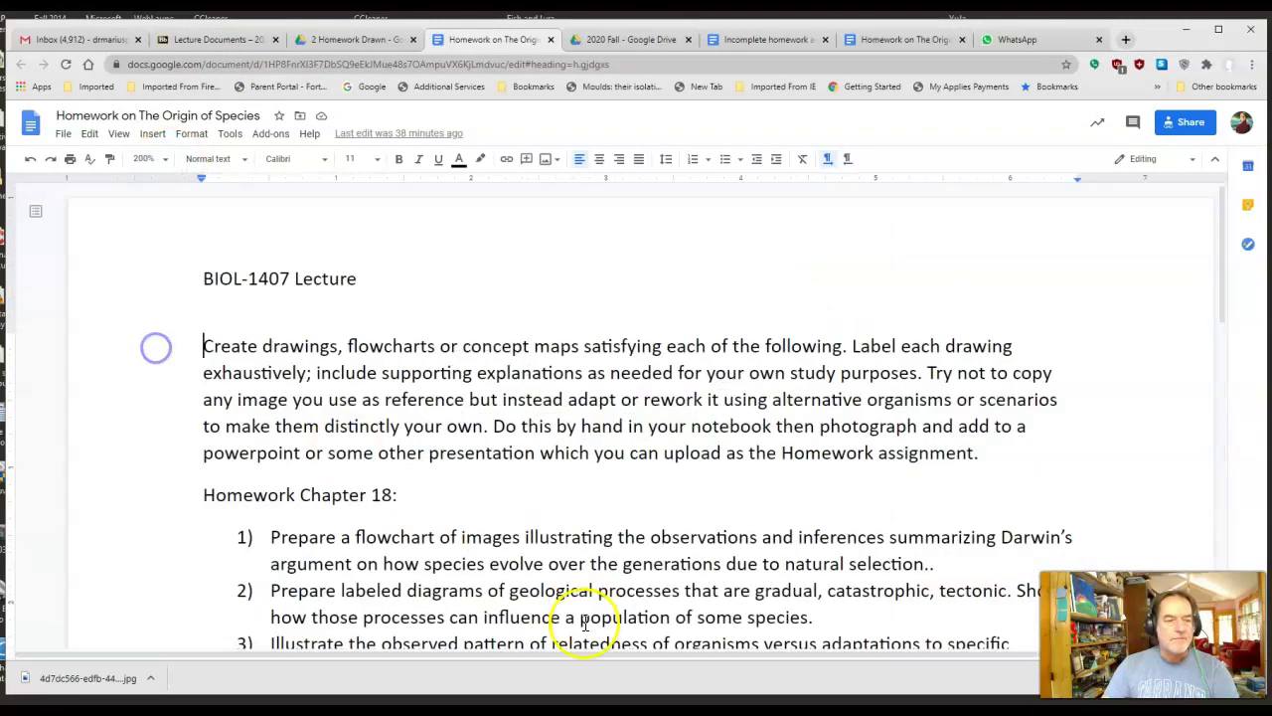
{"action": "scroll", "coordinate": [730, 422], "scroll_direction": "down", "scroll_amount": 1}
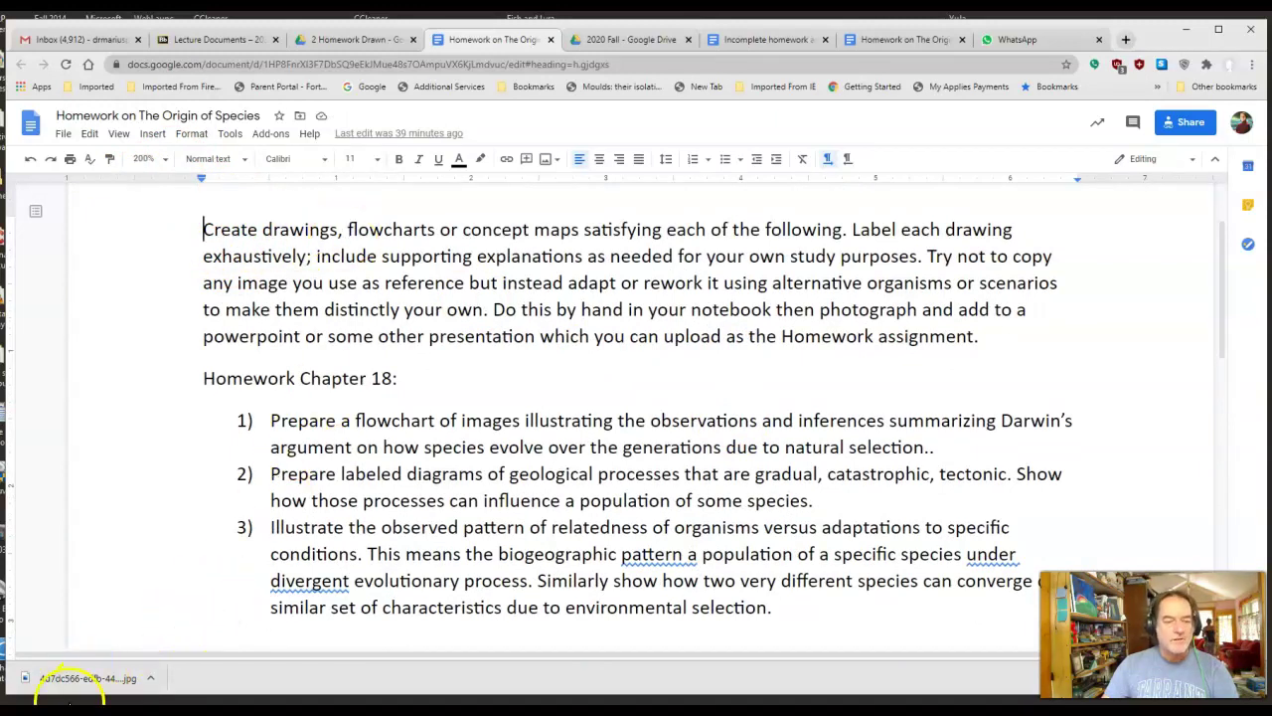
{"action": "key", "text": "alt+Tab"}
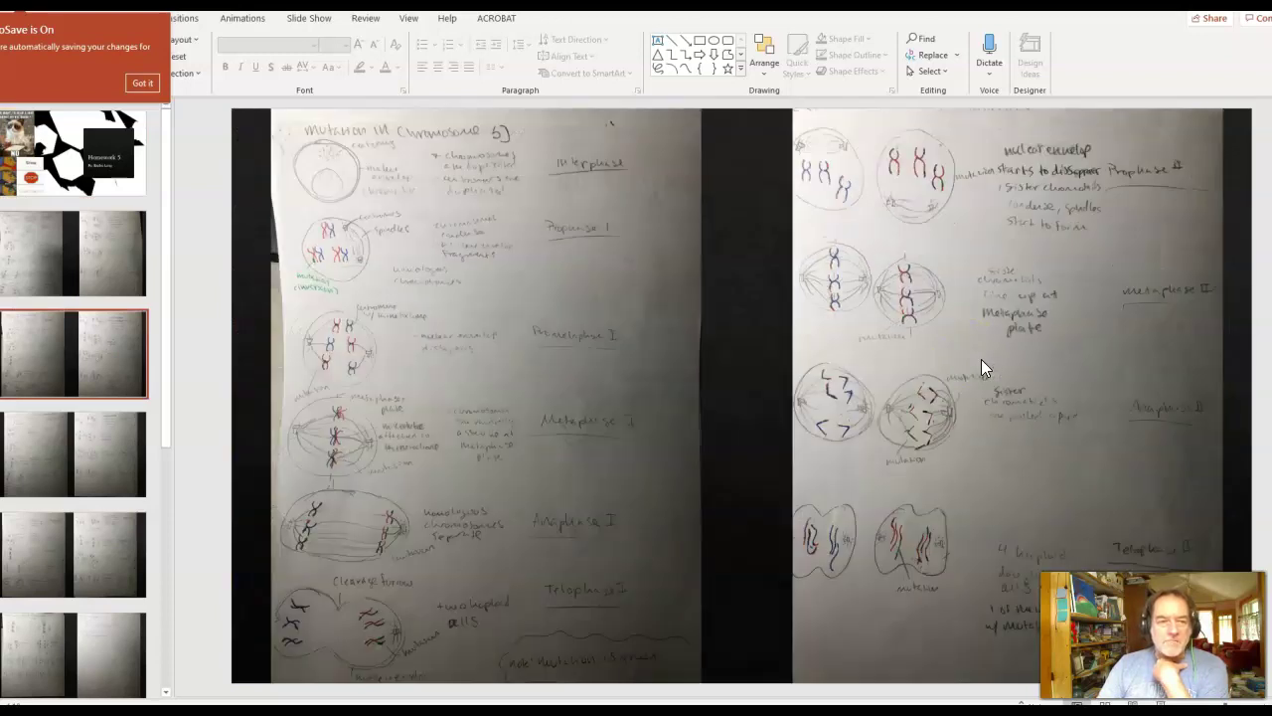
Review slide 2's meiosis drawings, then bring the HW 3 Grade Assignment browser over the slides
{"action": "key", "text": "Page_Up"}
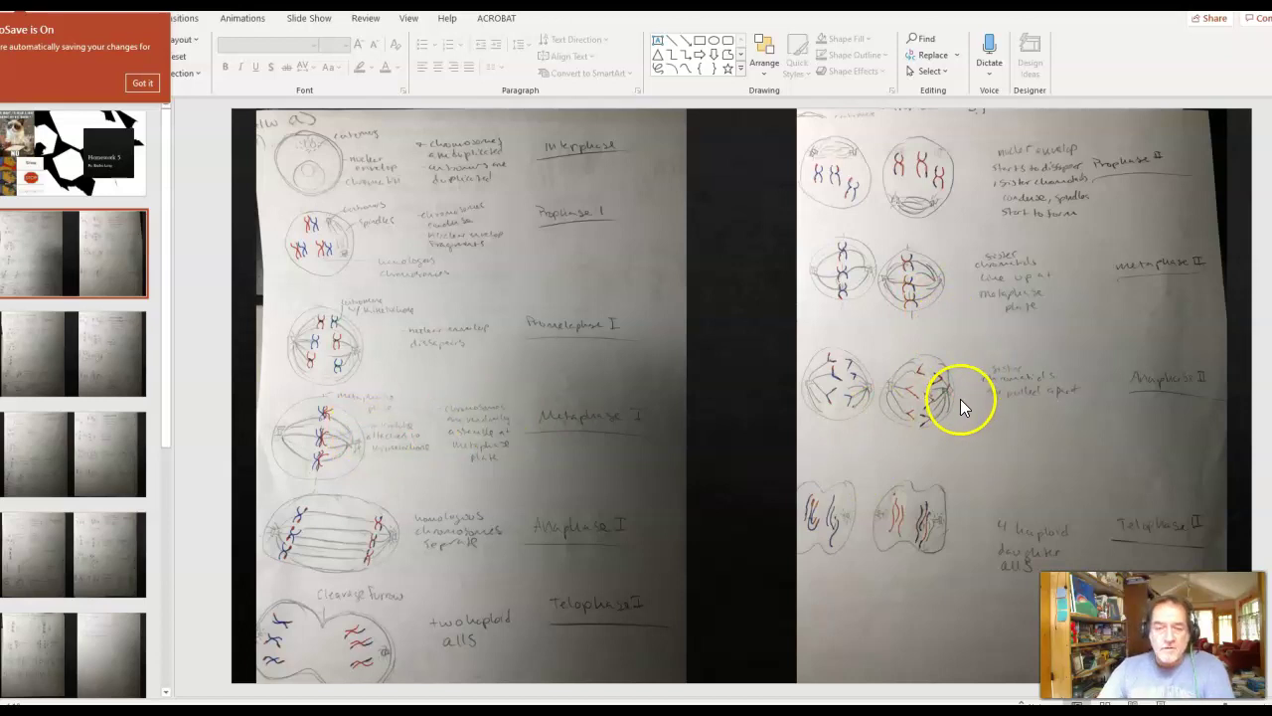
{"action": "scroll", "coordinate": [960, 399], "scroll_direction": "down", "scroll_amount": 2}
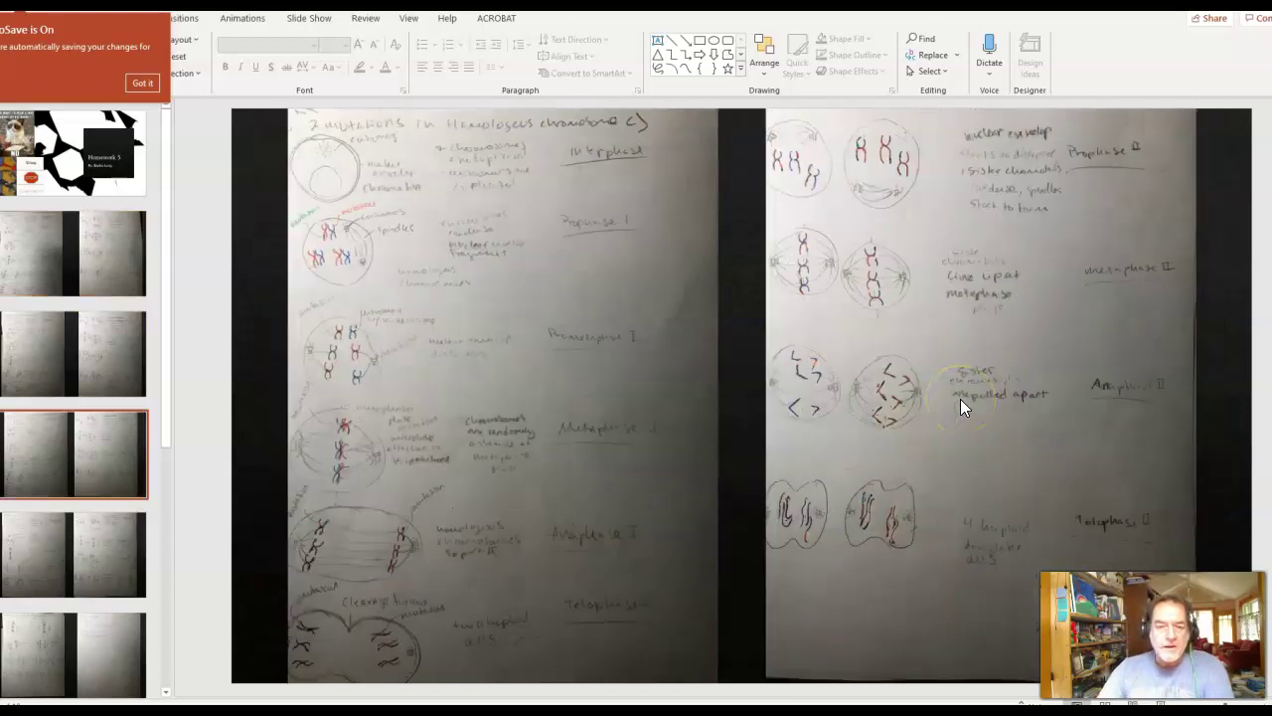
{"action": "scroll", "coordinate": [960, 399], "scroll_direction": "down", "scroll_amount": 1}
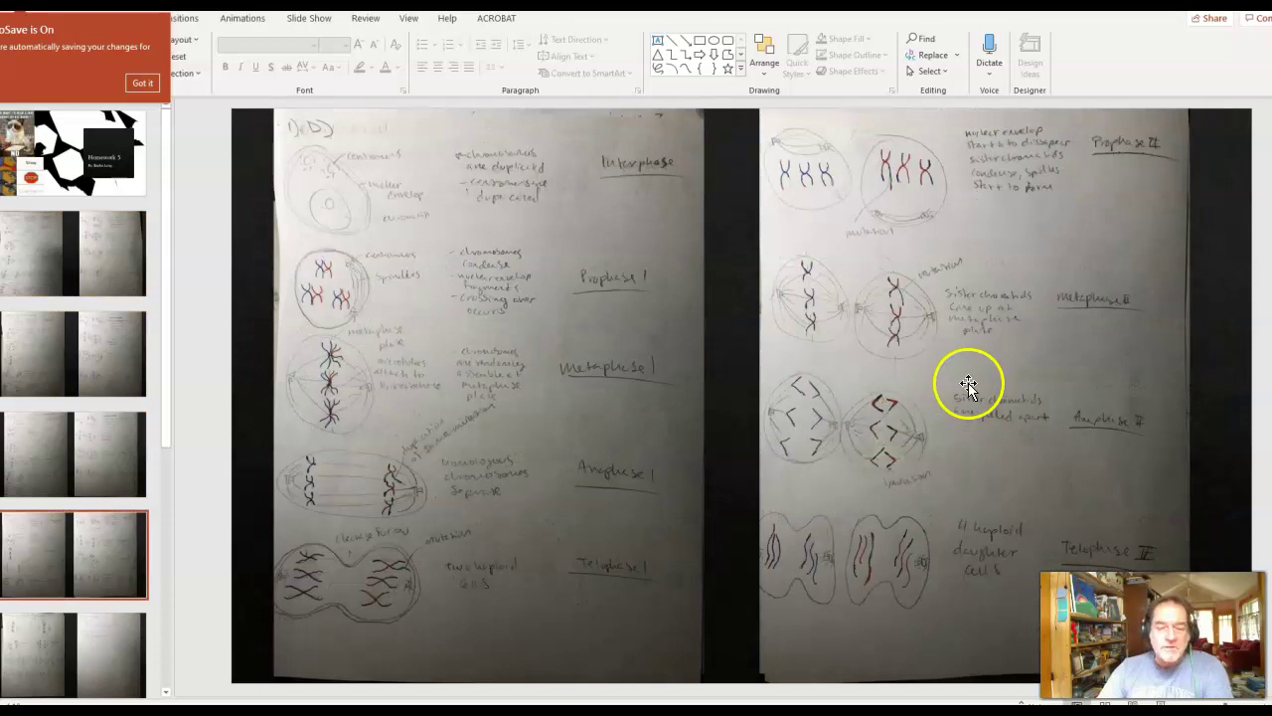
{"action": "scroll", "coordinate": [968, 386], "scroll_direction": "down", "scroll_amount": 4}
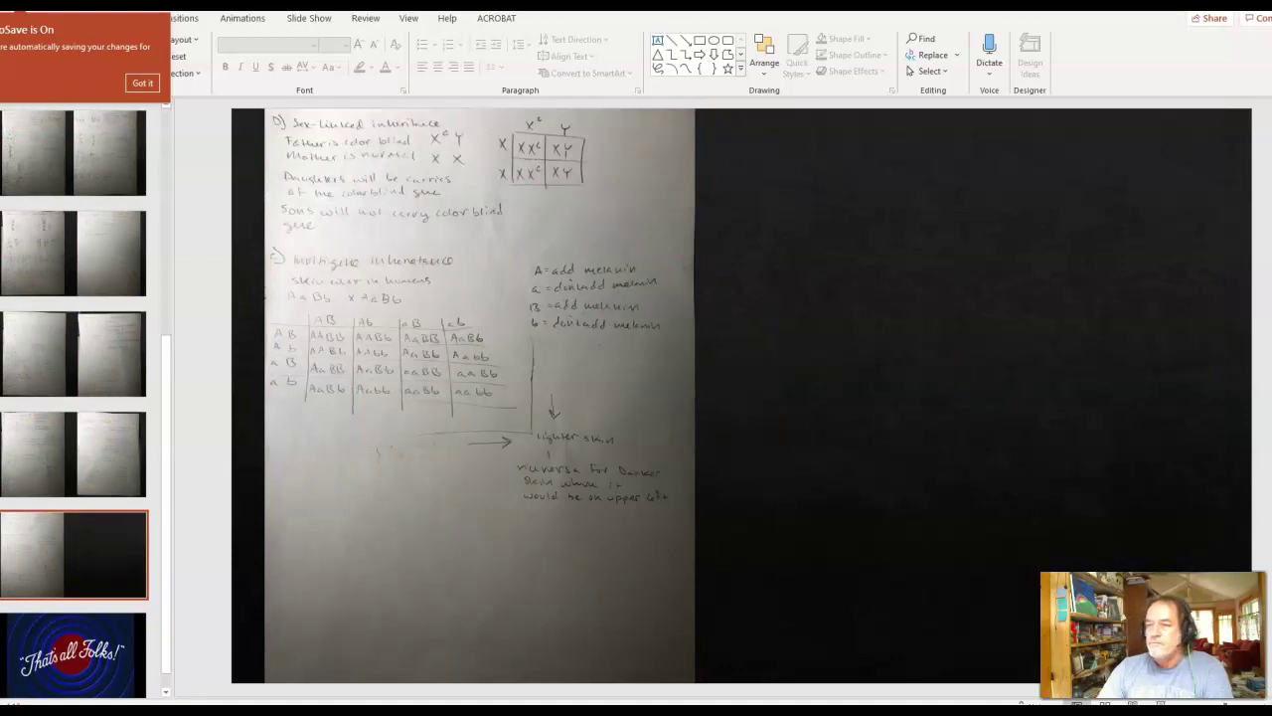
{"action": "key", "text": "alt+Tab"}
{"action": "left_click_drag", "start_coordinate": [1192, 12], "coordinate": [1014, 52]}
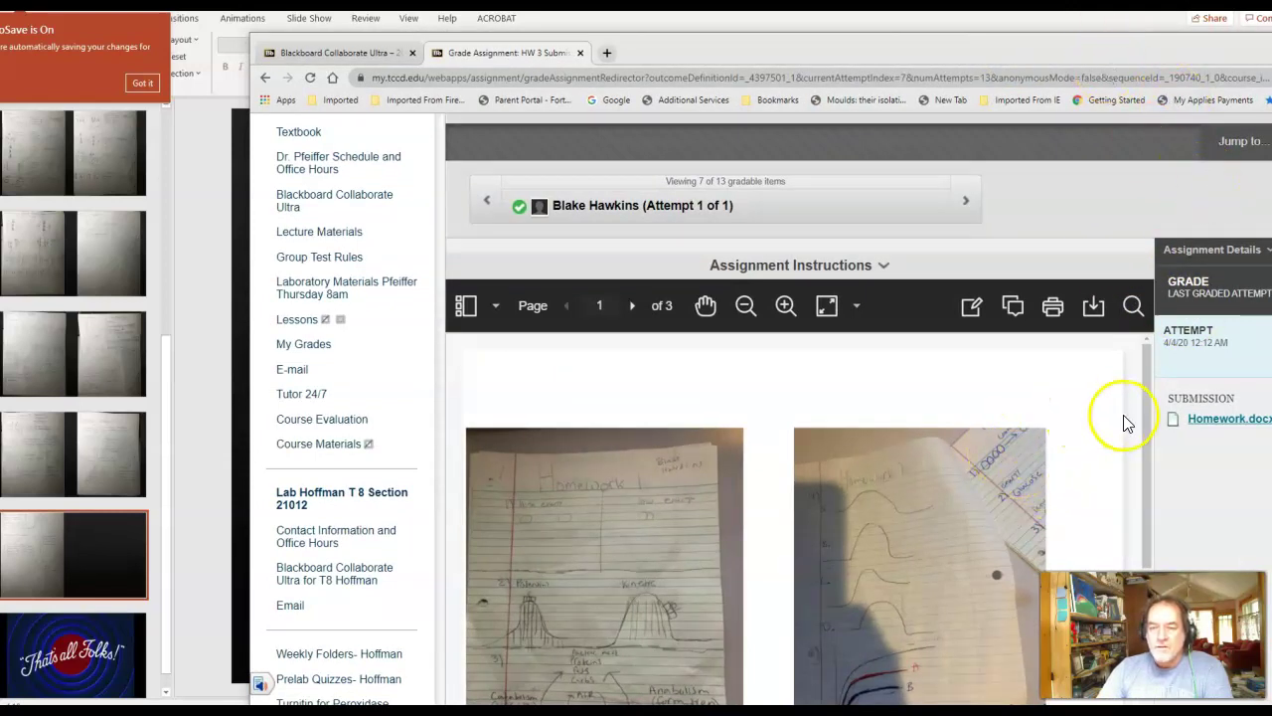
Scroll through the student's three-page photographed homework submission in the HW 3 grading view
{"action": "mouse_move", "coordinate": [1141, 426]}
{"action": "left_mouse_down"}
{"action": "mouse_move", "coordinate": [1106, 549]}
{"action": "mouse_move", "coordinate": [1103, 651]}
{"action": "mouse_move", "coordinate": [1103, 624]}
{"action": "left_mouse_up"}
{"action": "scroll", "coordinate": [1093, 555], "scroll_direction": "down", "scroll_amount": 3}
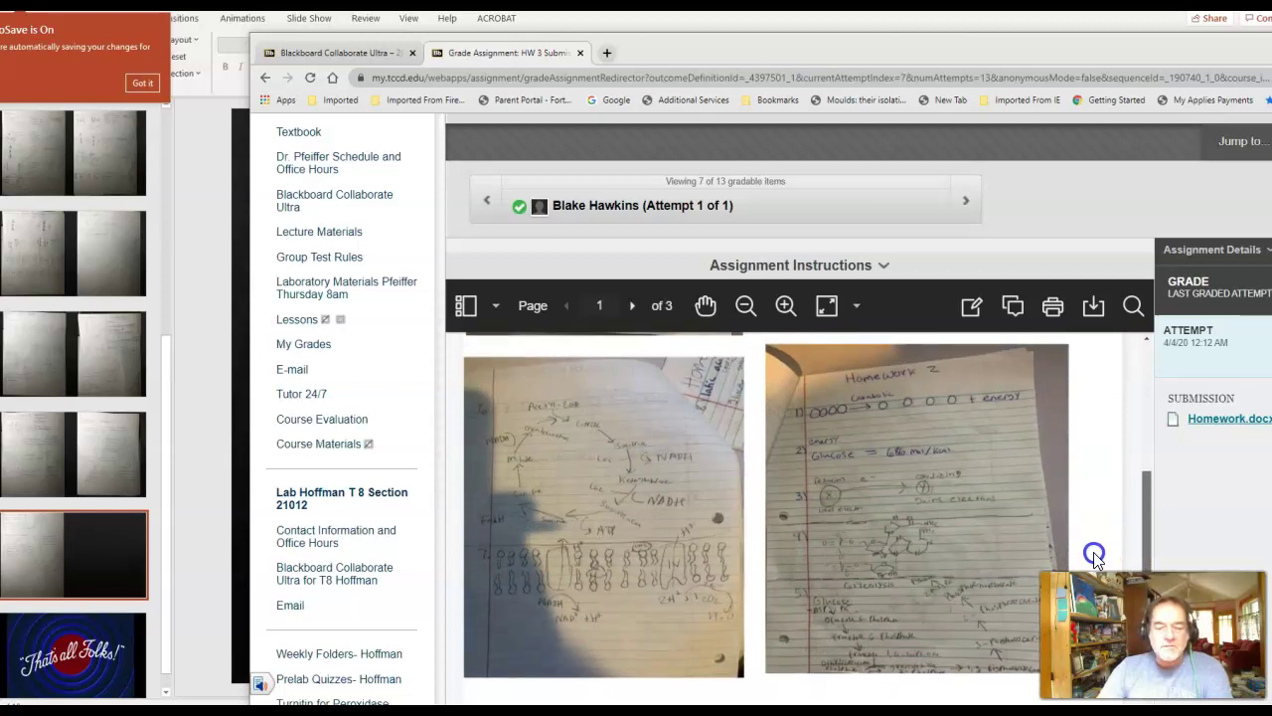
{"action": "scroll", "coordinate": [1093, 554], "scroll_direction": "up", "scroll_amount": 1}
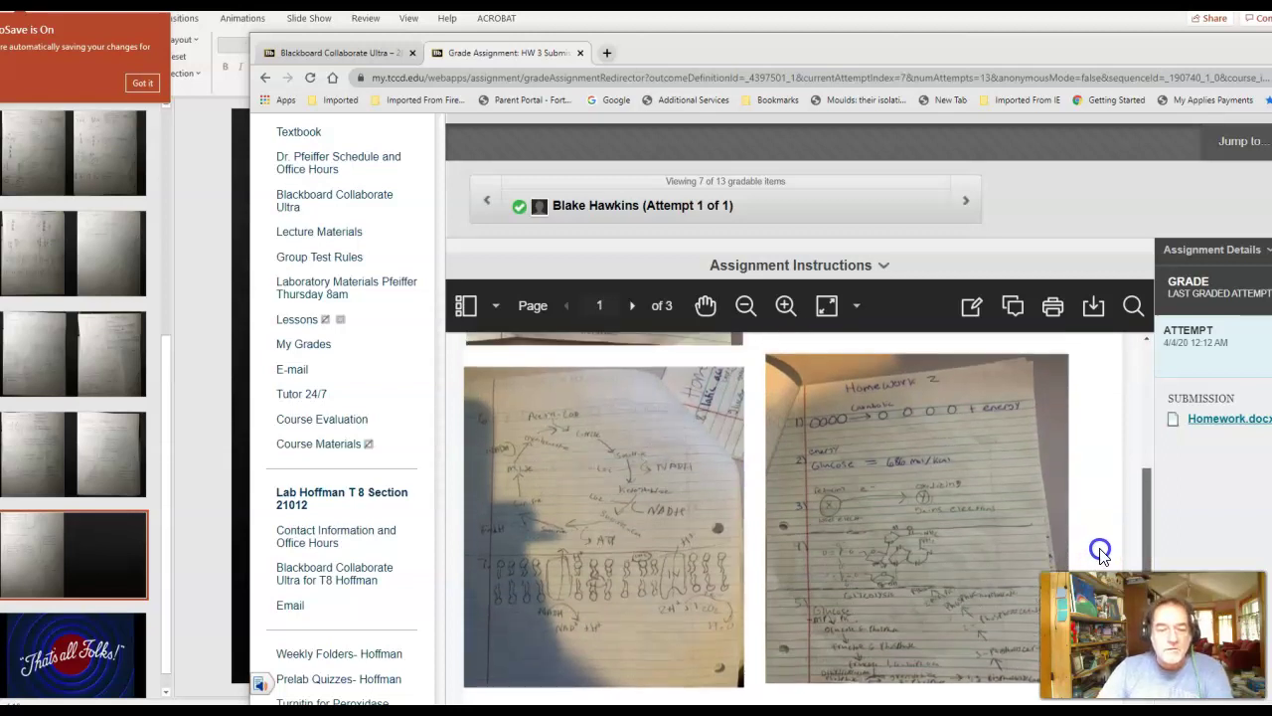
{"action": "scroll", "coordinate": [1101, 548], "scroll_direction": "up", "scroll_amount": 5}
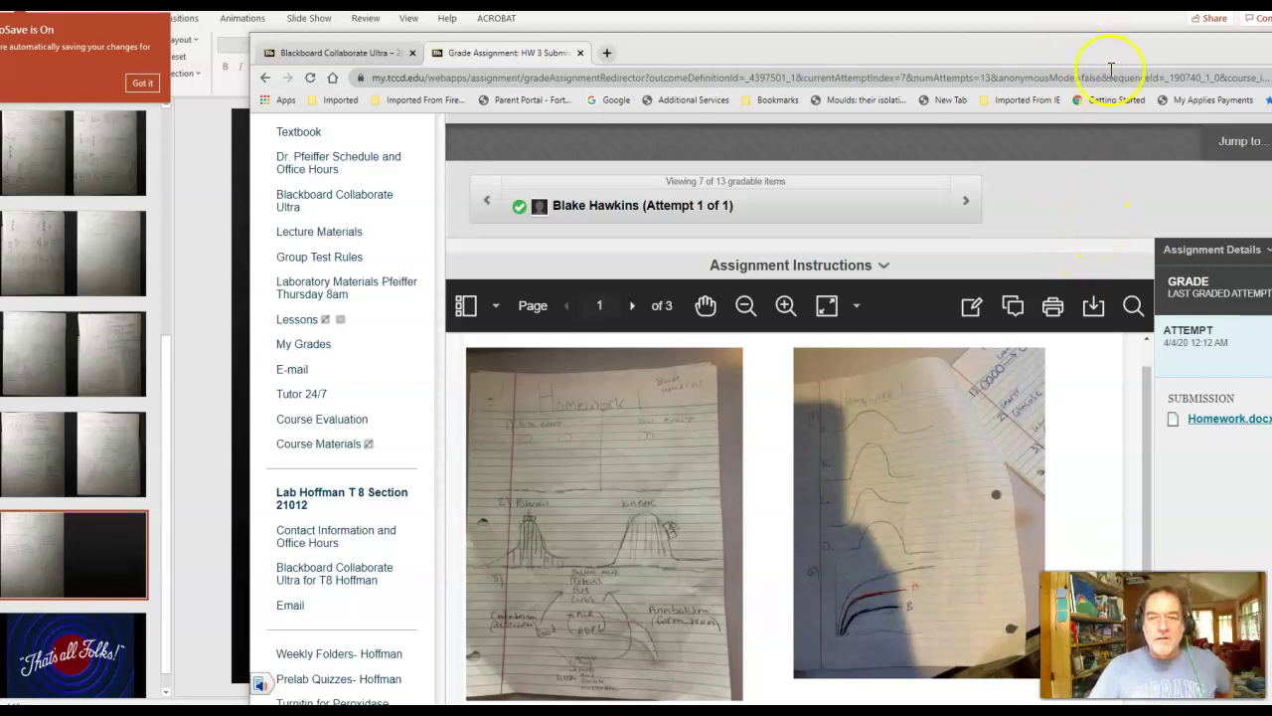
Return to the browser and go through 1407 Lecture Documents > Lecture Documents > Lecture Quizzes to Written Homework Ch 18's instructions
{"action": "left_click", "coordinate": [1264, 52]}
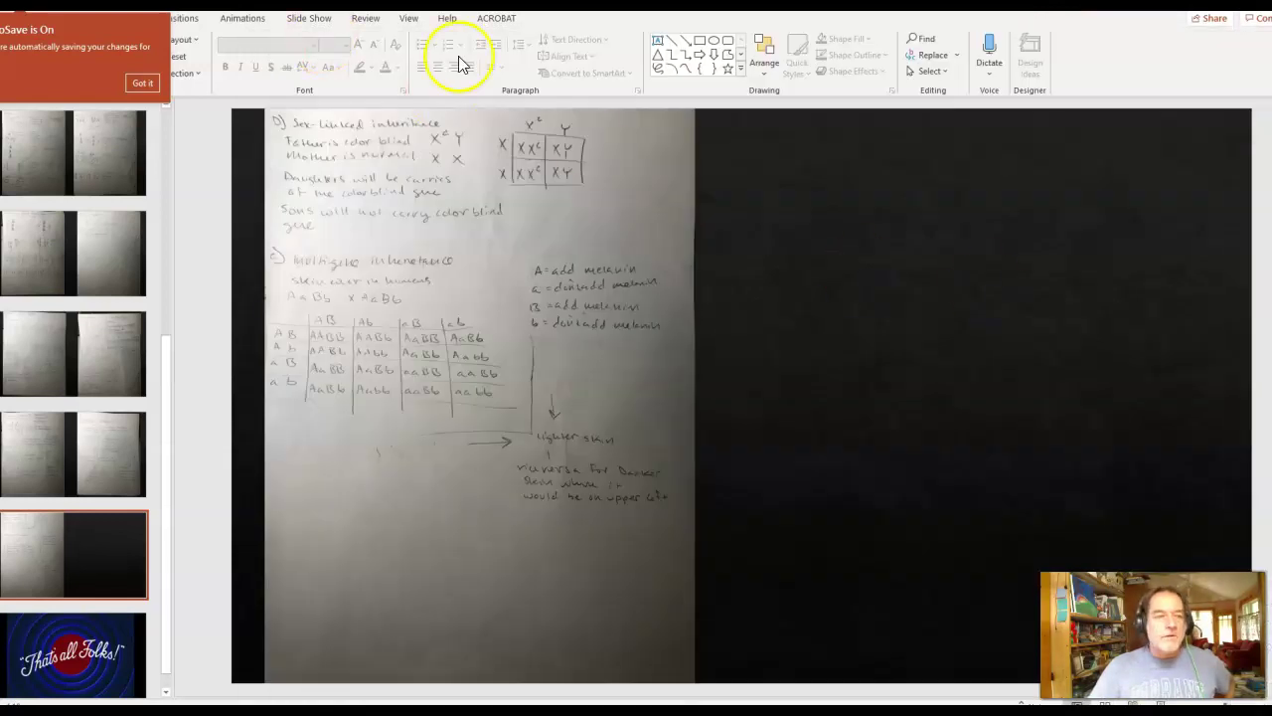
{"action": "left_click", "coordinate": [956, 22]}
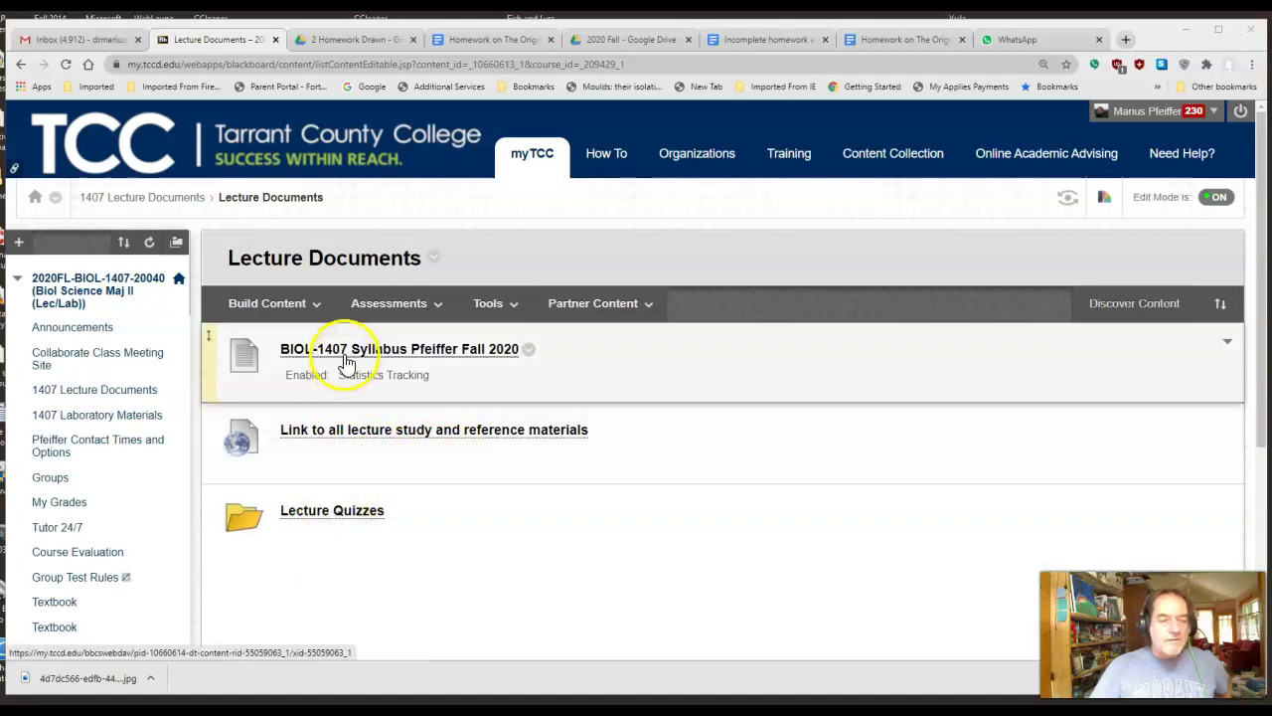
{"action": "left_click", "coordinate": [384, 310]}
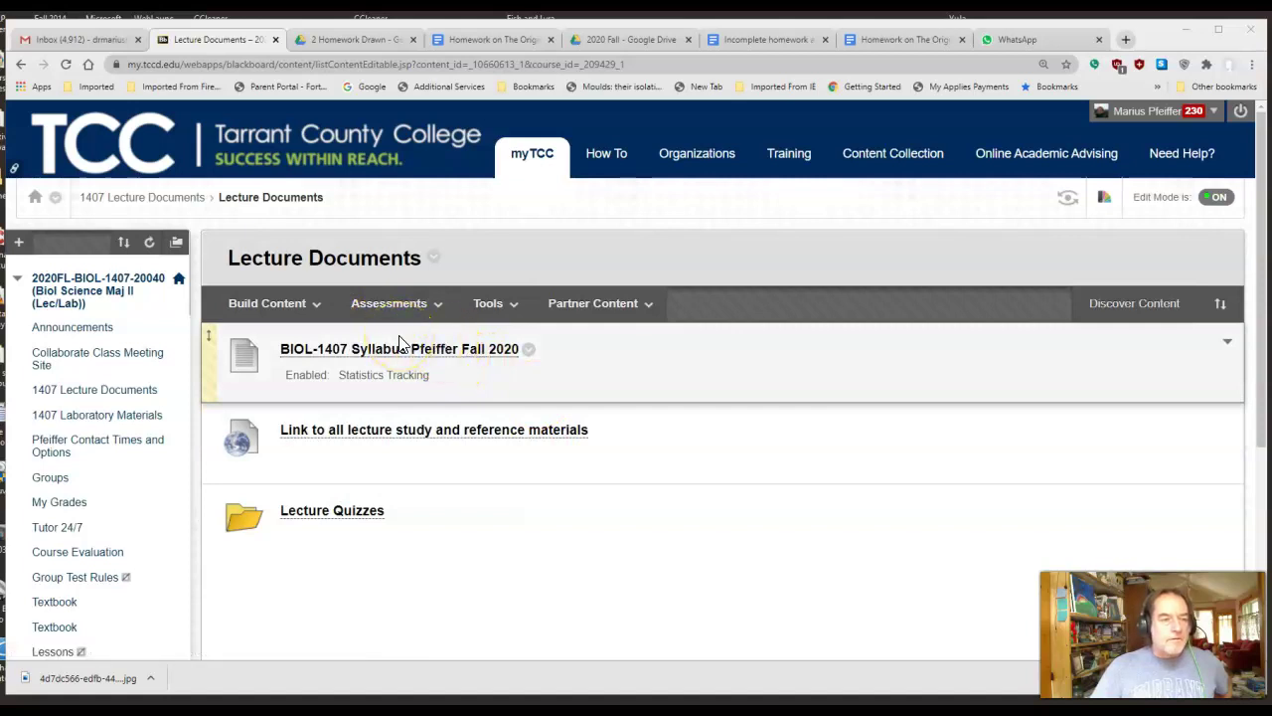
{"action": "left_click", "coordinate": [204, 199]}
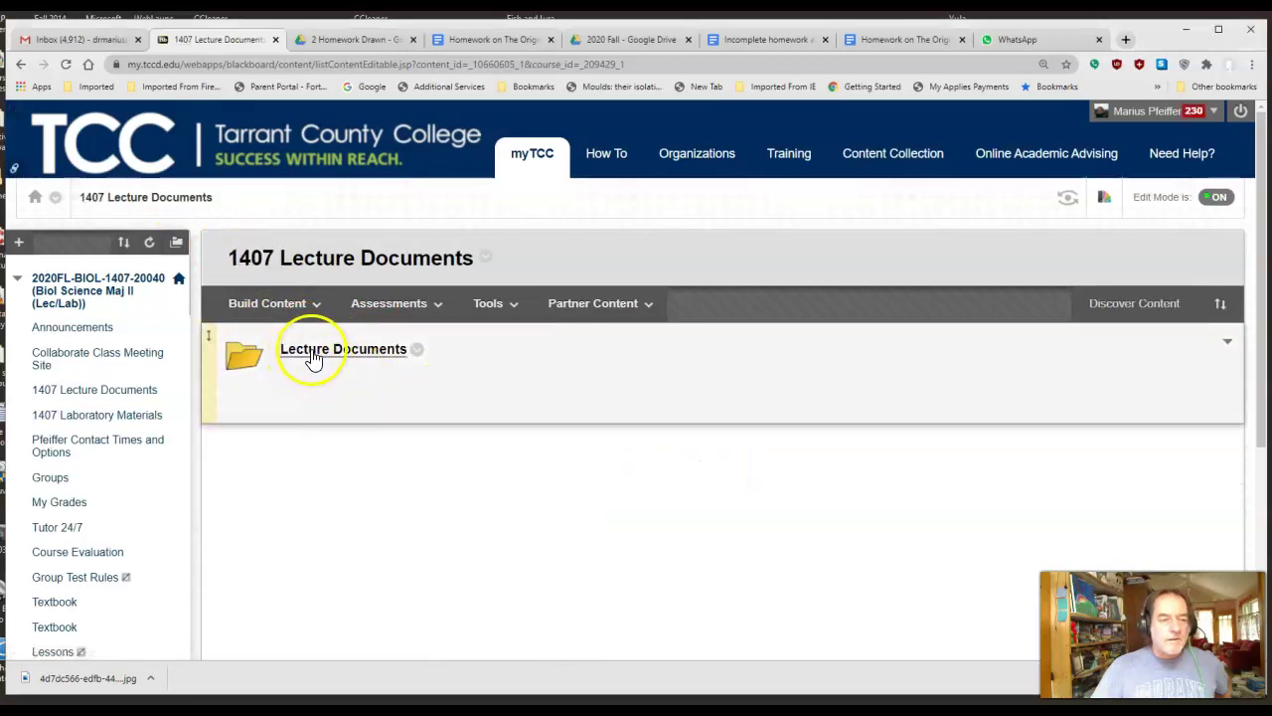
{"action": "left_click", "coordinate": [313, 354]}
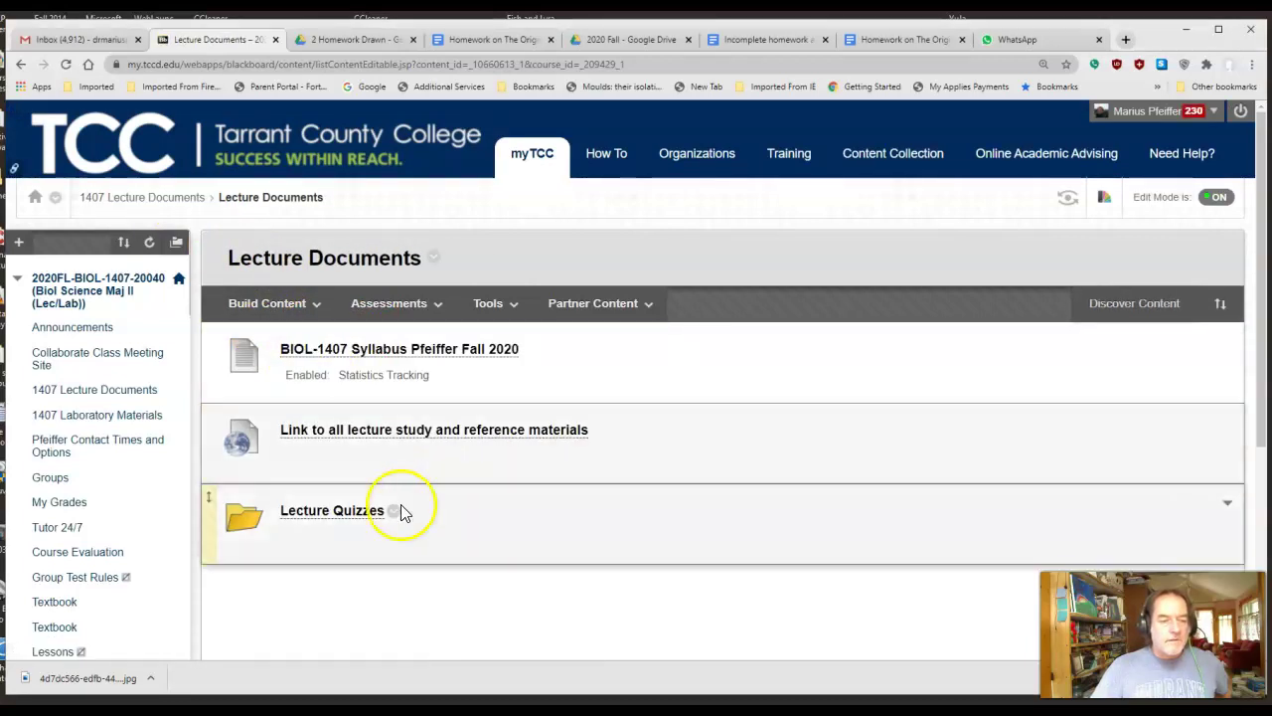
{"action": "left_click", "coordinate": [365, 511]}
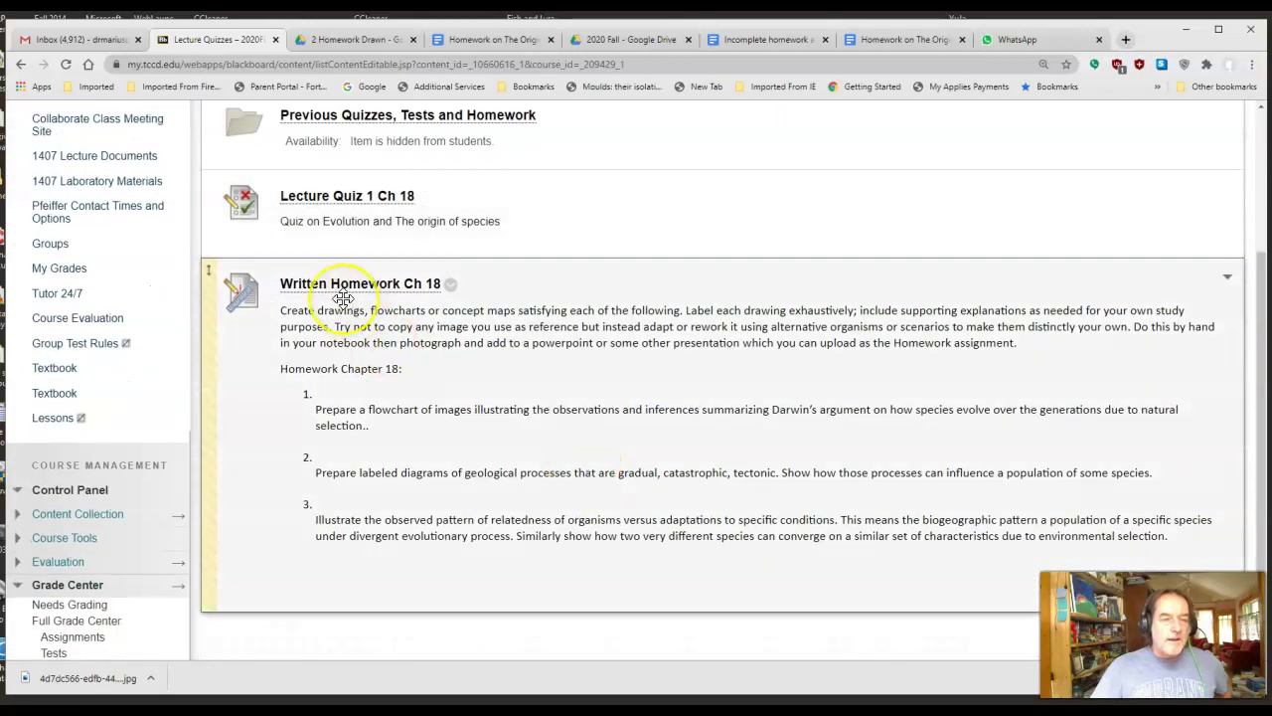
{"action": "scroll", "coordinate": [734, 386], "scroll_direction": "down", "scroll_amount": 2}
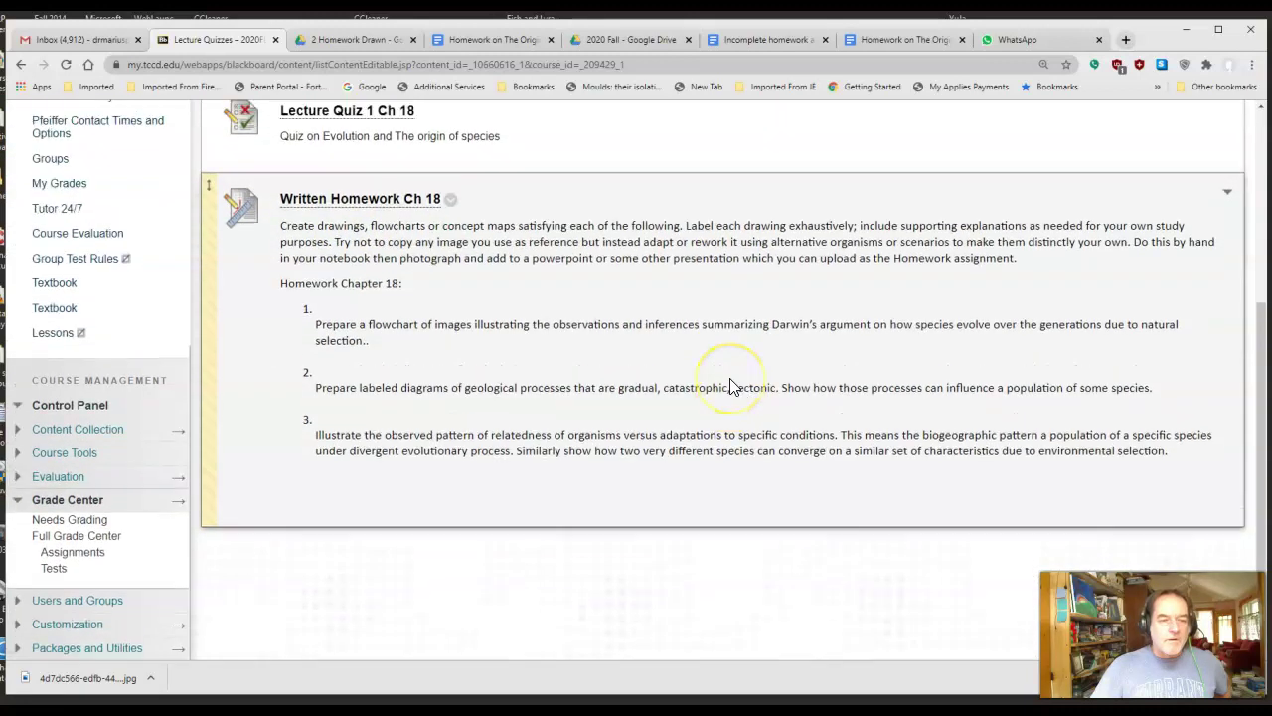
{"action": "scroll", "coordinate": [734, 388], "scroll_direction": "up", "scroll_amount": 2}
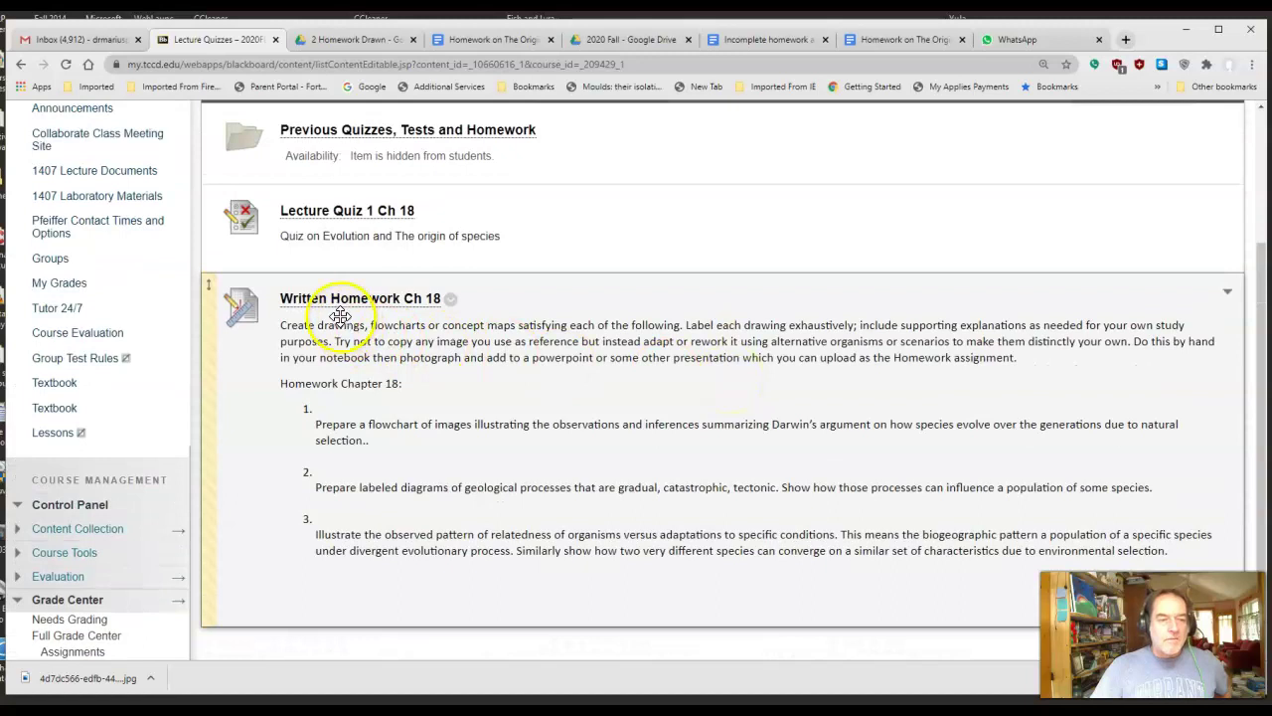
Switch the course to Student Preview
{"action": "left_click", "coordinate": [449, 300]}
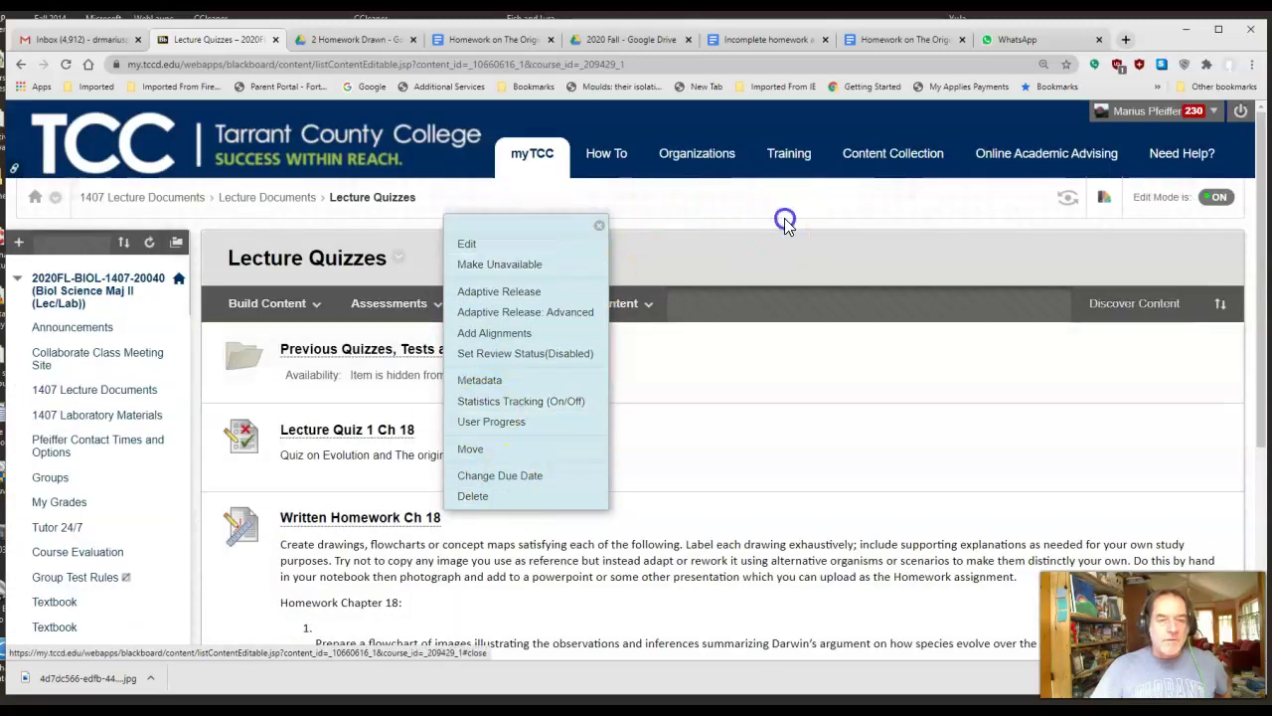
{"action": "left_click", "coordinate": [790, 217]}
{"action": "left_click", "coordinate": [1066, 204]}
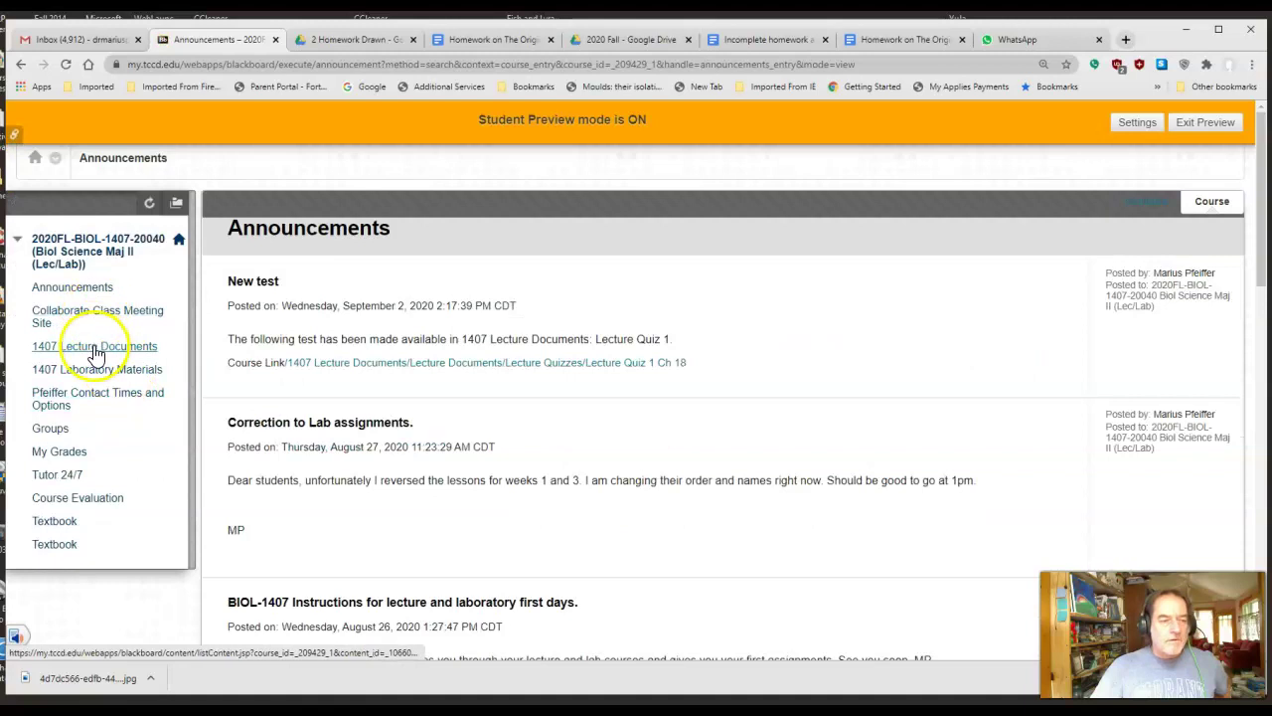
As a student, open Written Homework Ch 18 from Lecture Quizzes and review its due date, points and submission section
{"action": "left_click", "coordinate": [89, 353]}
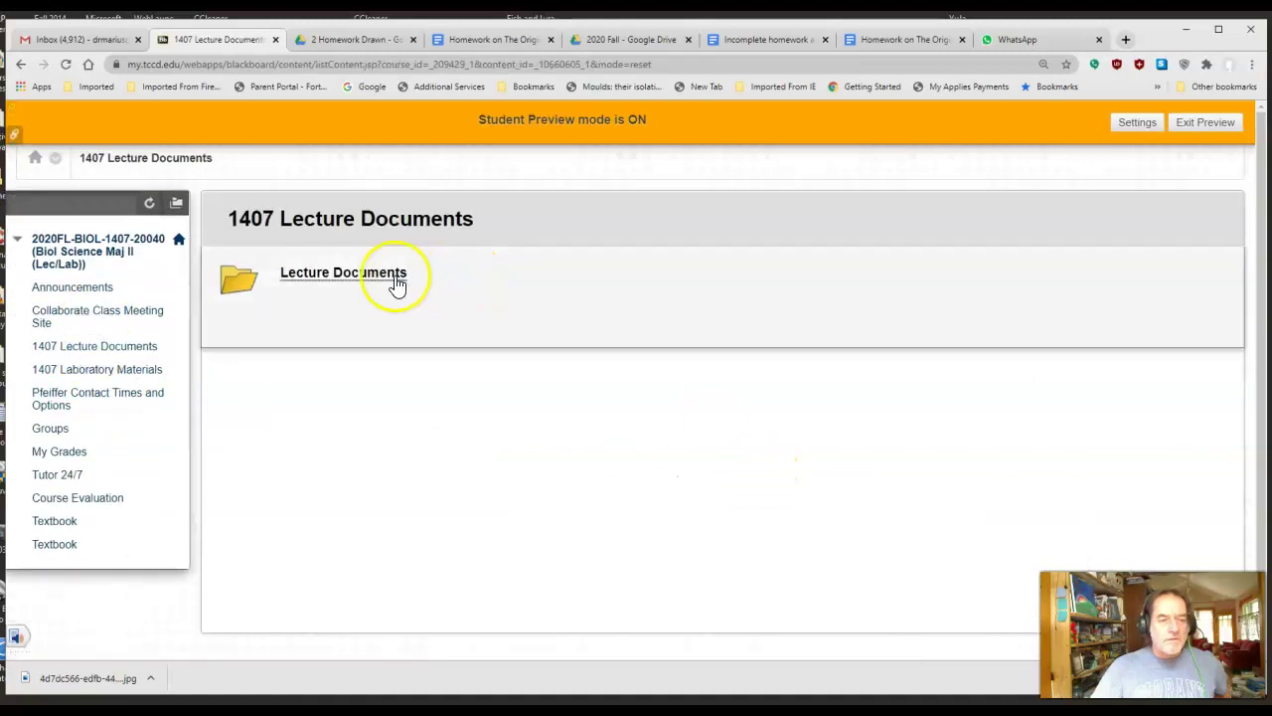
{"action": "left_click", "coordinate": [365, 273]}
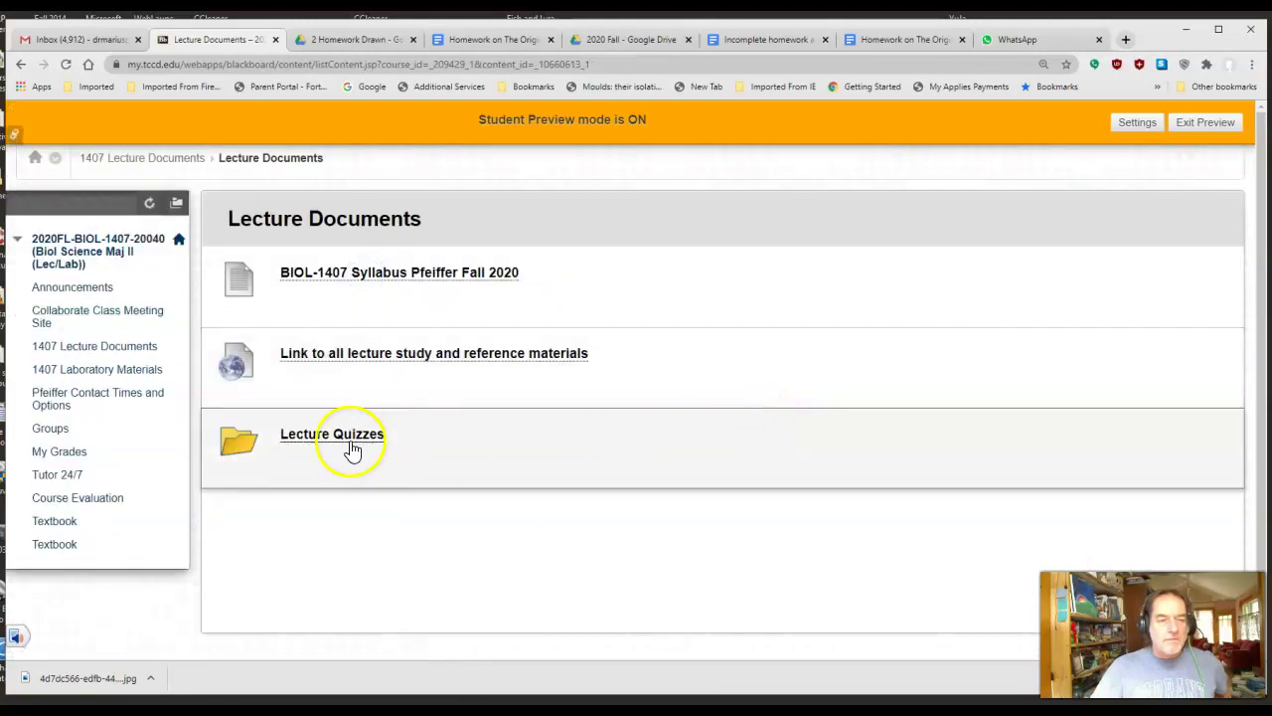
{"action": "left_click", "coordinate": [332, 433]}
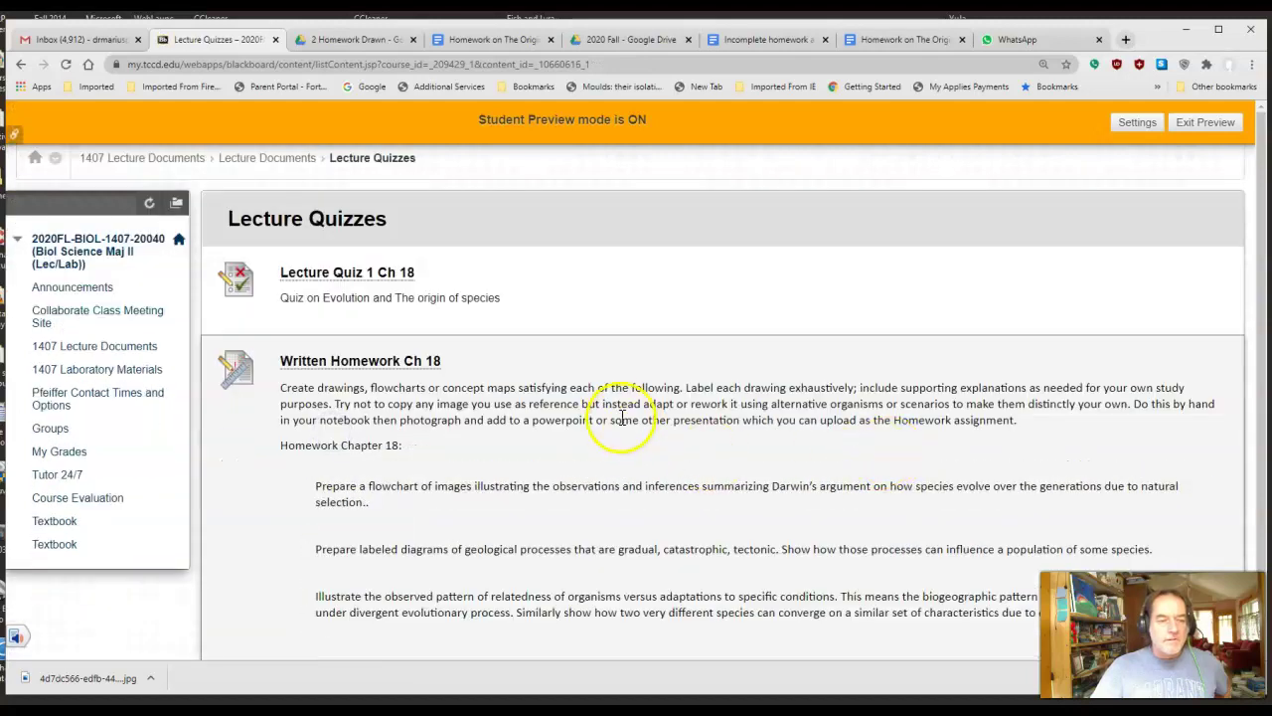
{"action": "scroll", "coordinate": [625, 412], "scroll_direction": "down", "scroll_amount": 1}
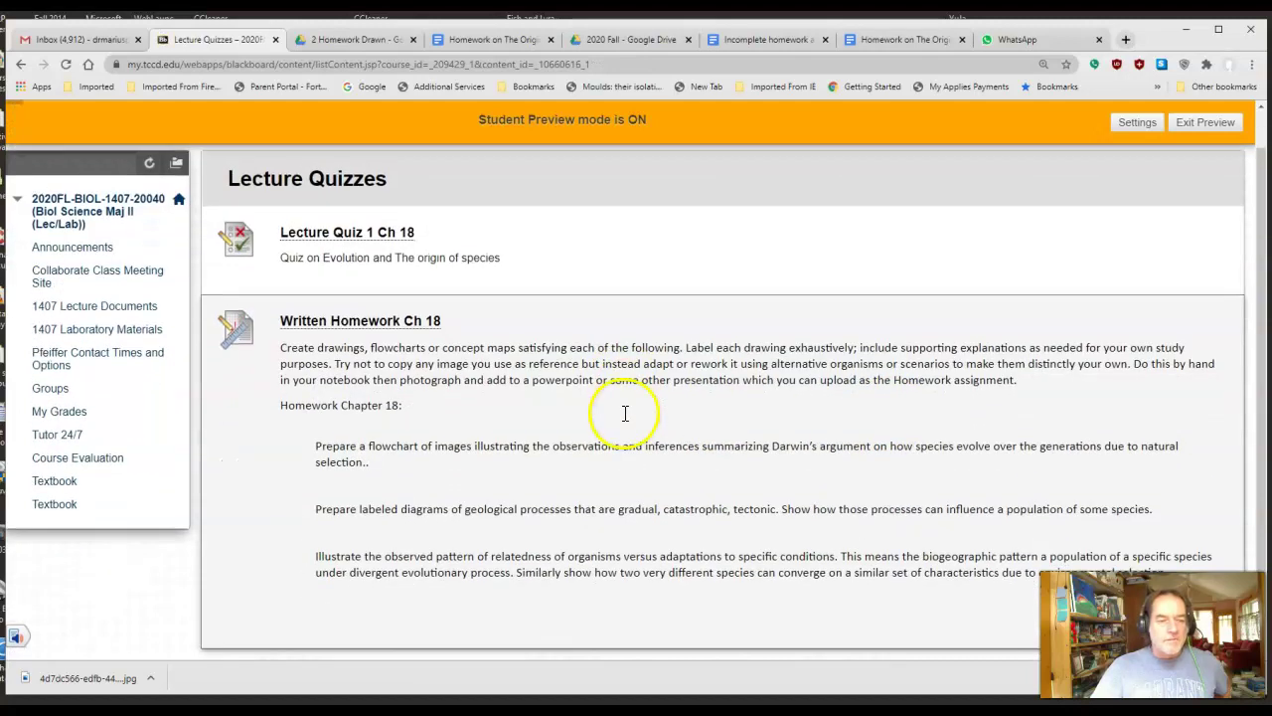
{"action": "left_click", "coordinate": [358, 331]}
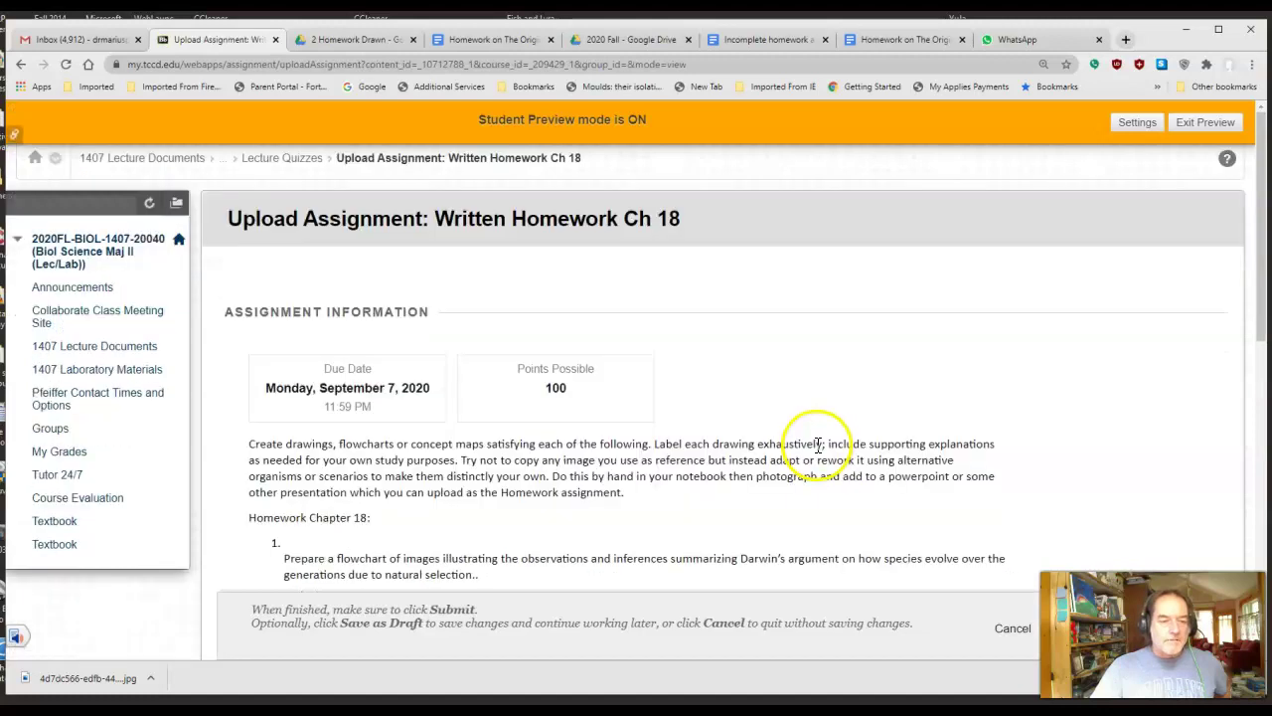
{"action": "scroll", "coordinate": [1173, 398], "scroll_direction": "down", "scroll_amount": 3}
{"action": "scroll", "coordinate": [786, 444], "scroll_direction": "up", "scroll_amount": 2}
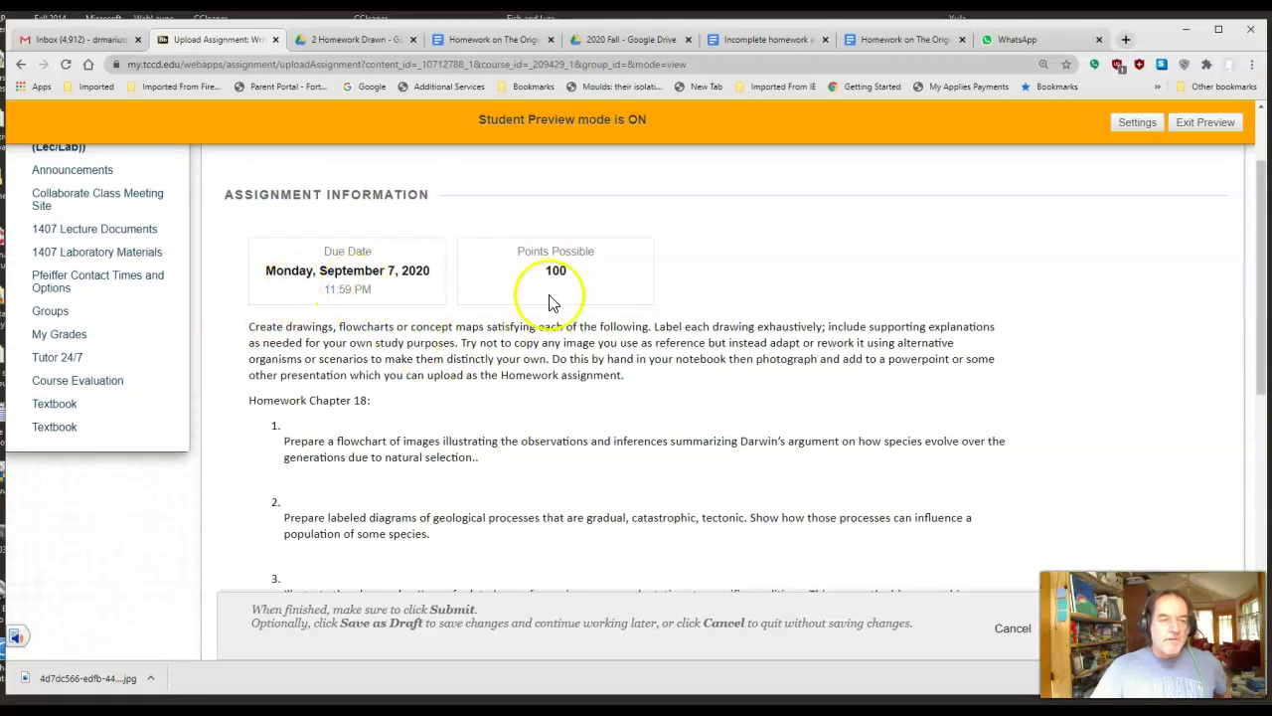
{"action": "scroll", "coordinate": [1087, 327], "scroll_direction": "down", "scroll_amount": 2}
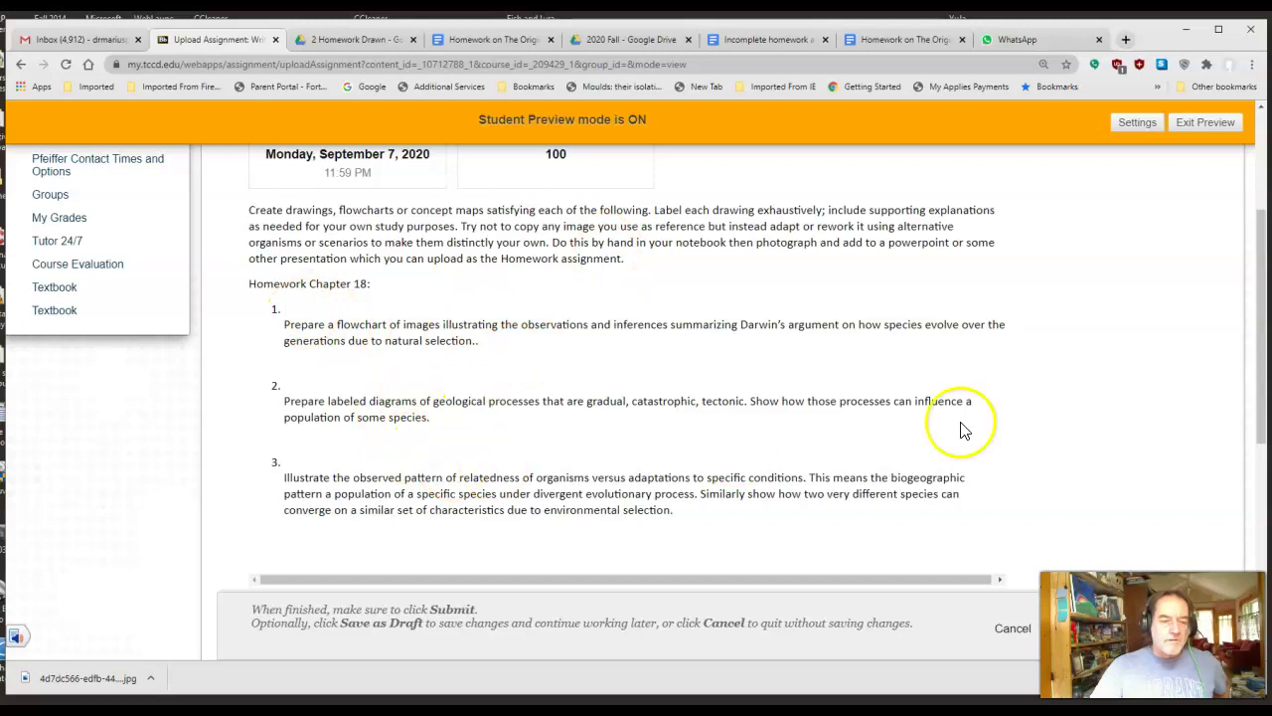
{"action": "scroll", "coordinate": [1016, 402], "scroll_direction": "down", "scroll_amount": 1}
{"action": "scroll", "coordinate": [1016, 402], "scroll_direction": "down", "scroll_amount": 3}
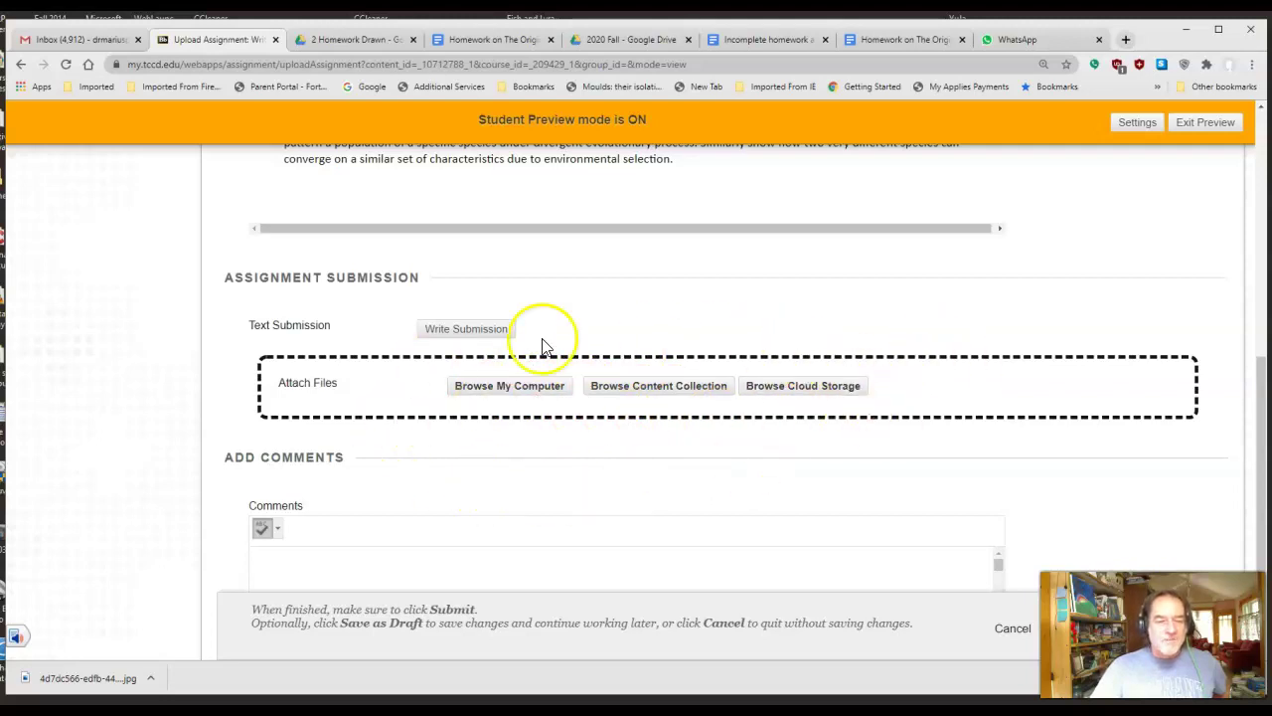
Start a Write Submission in the empty text editor and scroll down to Attach Files and Add Comments
{"action": "left_click", "coordinate": [485, 324]}
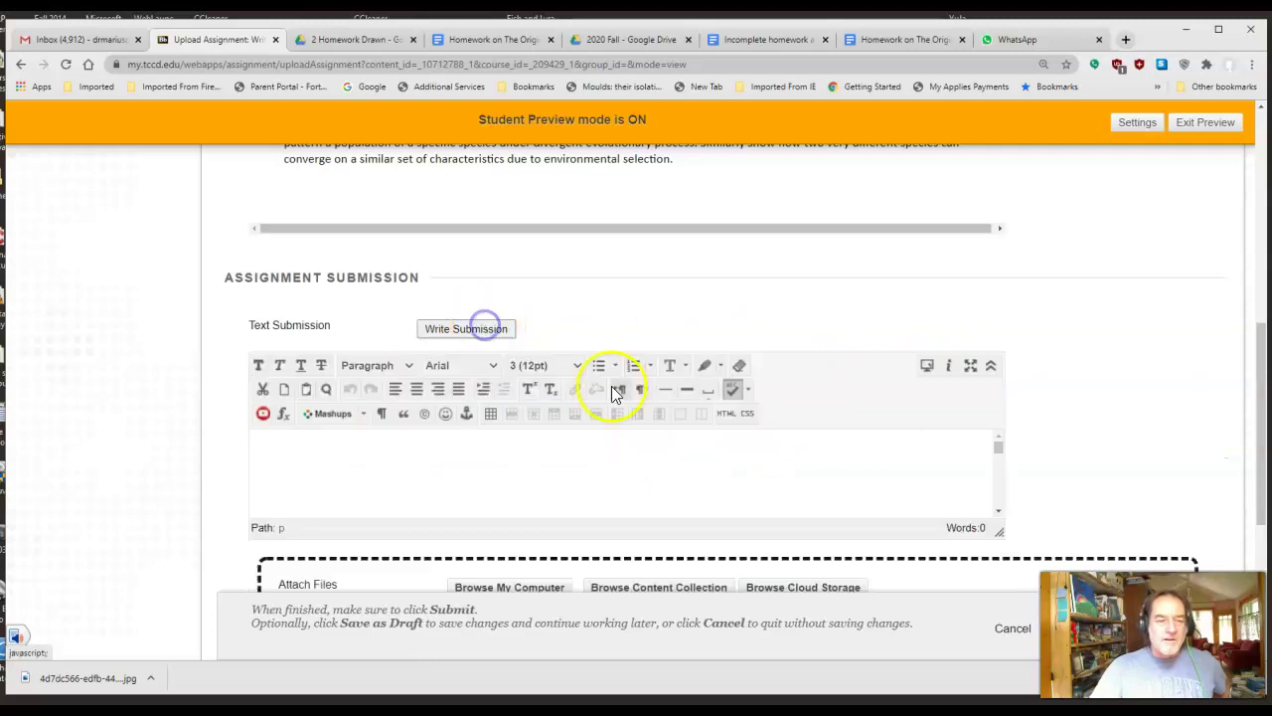
{"action": "left_click", "coordinate": [299, 447]}
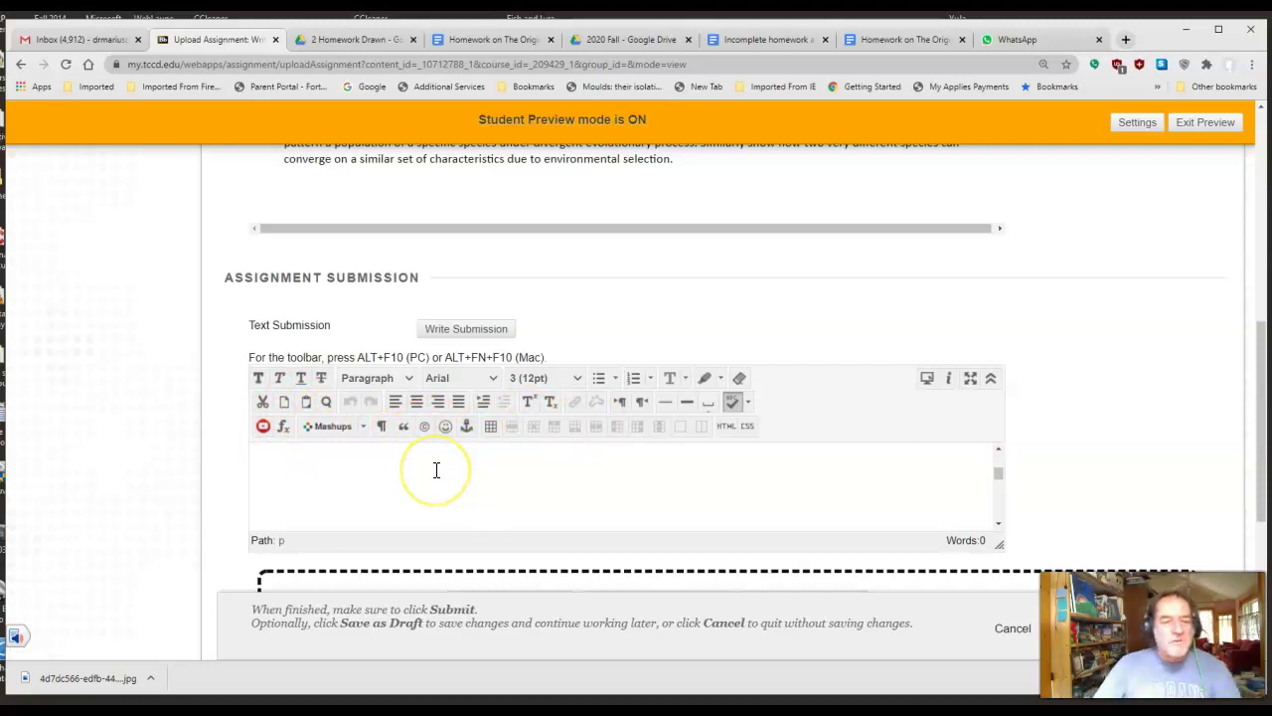
{"action": "scroll", "coordinate": [1059, 424], "scroll_direction": "down", "scroll_amount": 4}
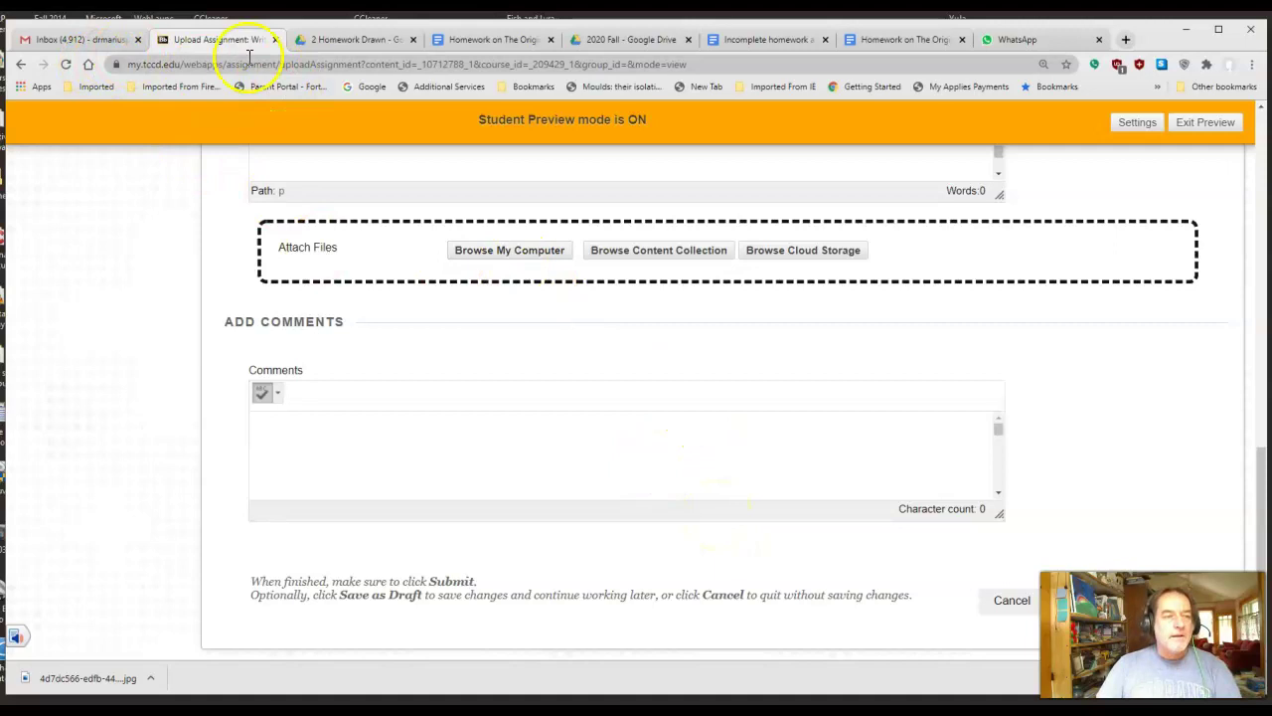
Exit Student Preview from the orange banner
{"action": "left_click", "coordinate": [1207, 125]}
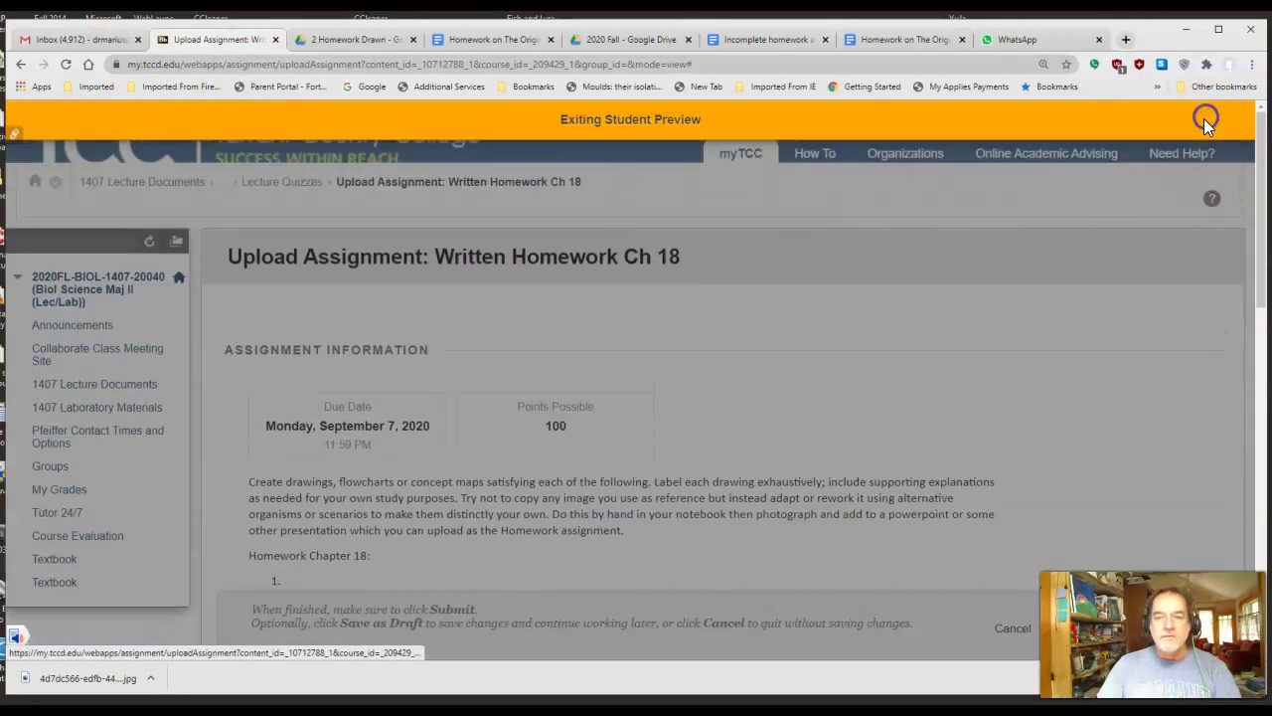